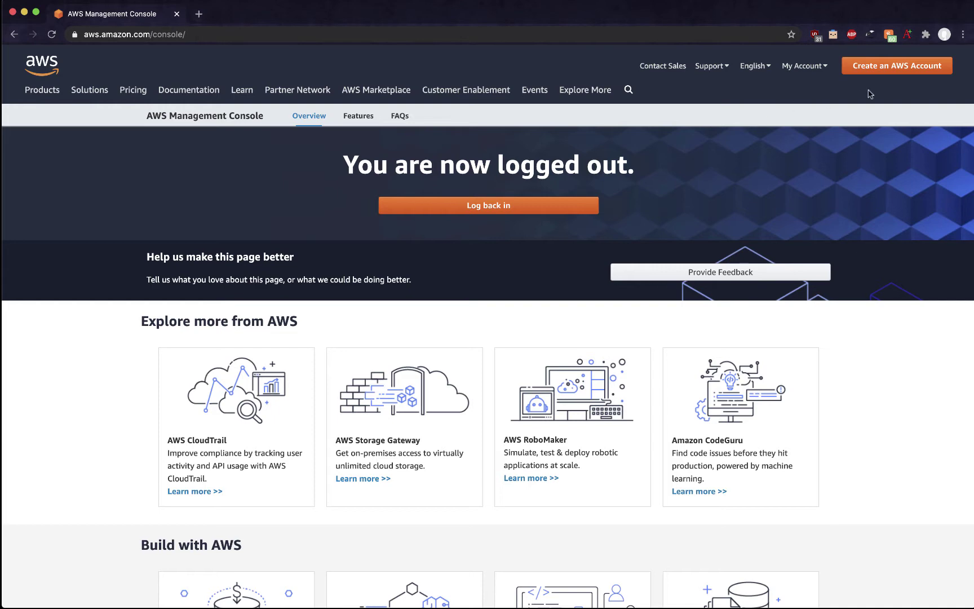
Open the Create an AWS Account signup form from the logged-out console page
click(913, 66)
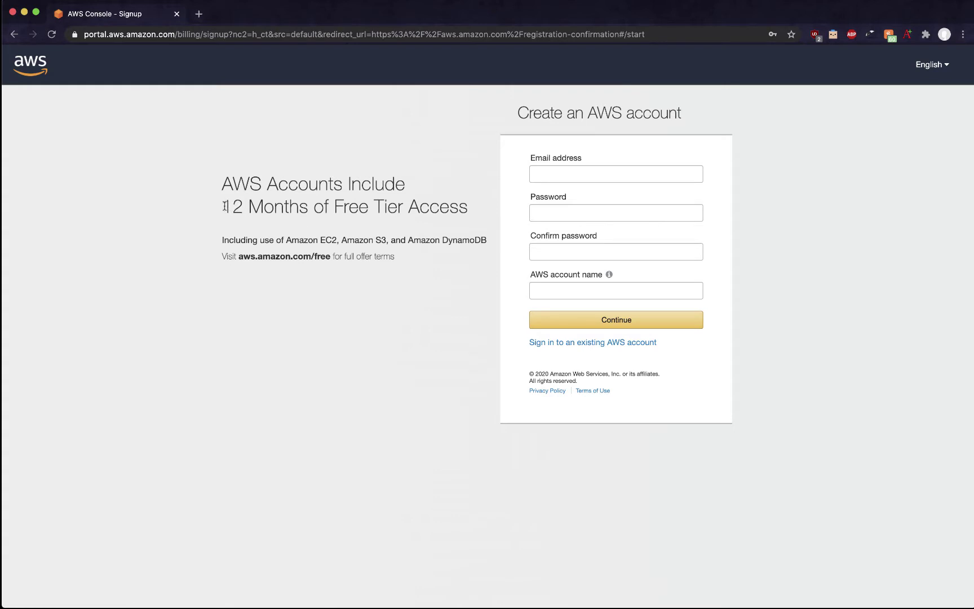
Point out the 12 Months of Free Tier line, then switch to signing in to an existing account
drag(226, 207, 468, 210)
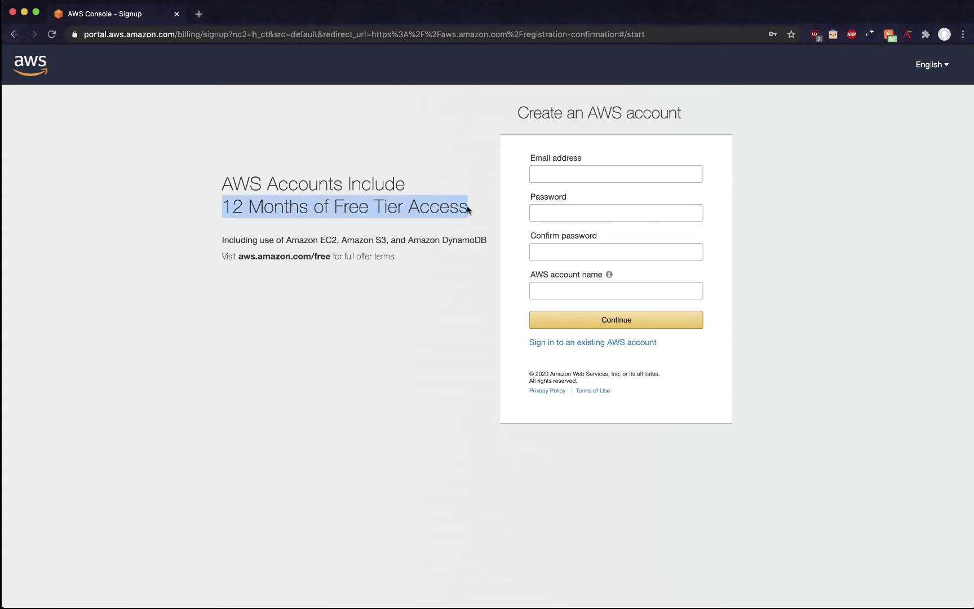
click(468, 209)
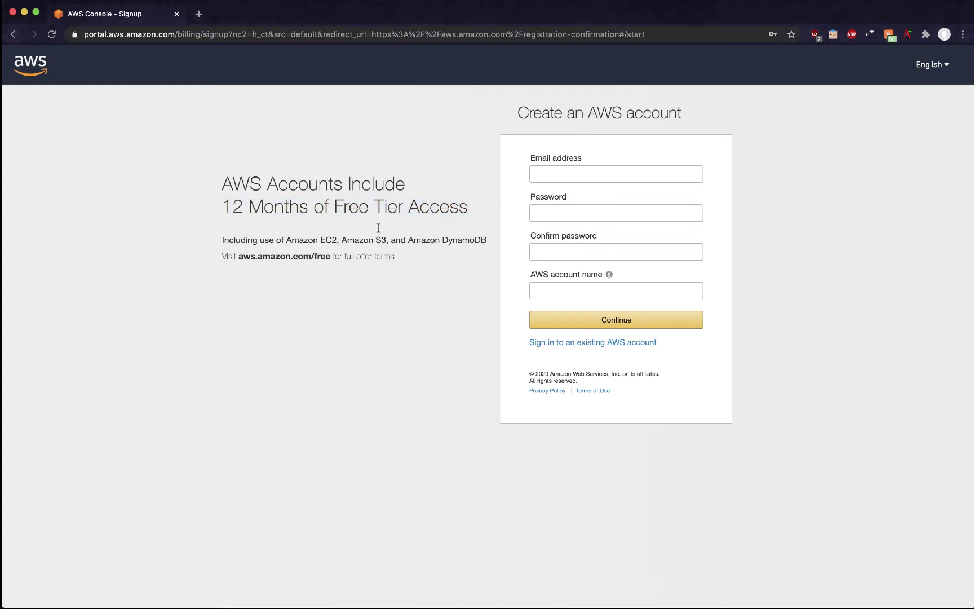
click(569, 177)
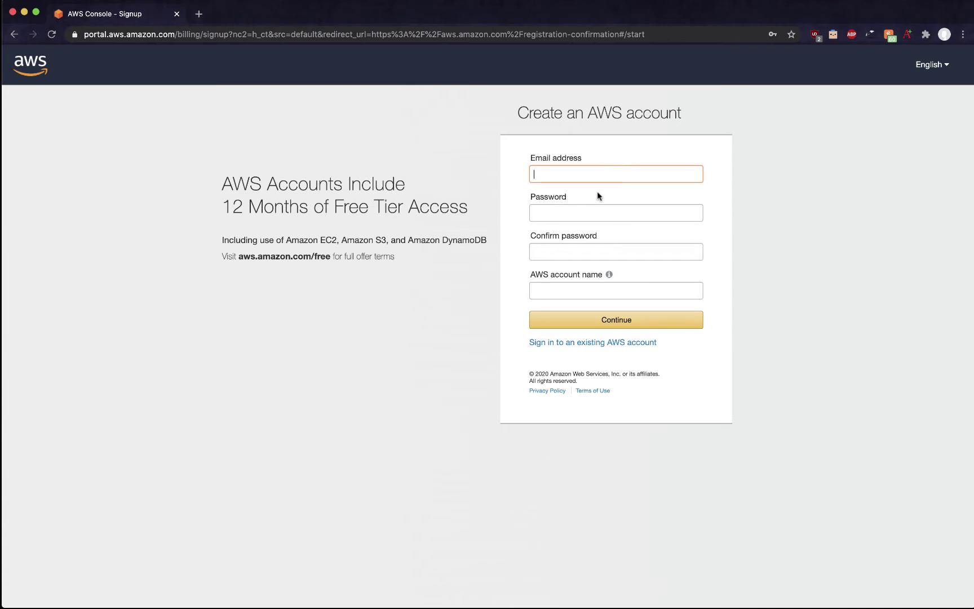
drag(224, 210, 471, 213)
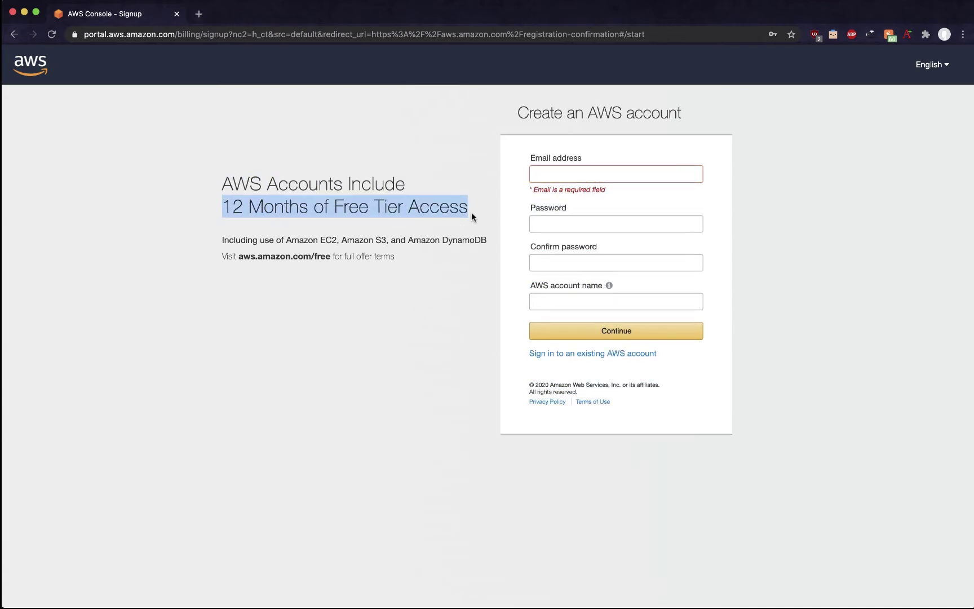
click(471, 213)
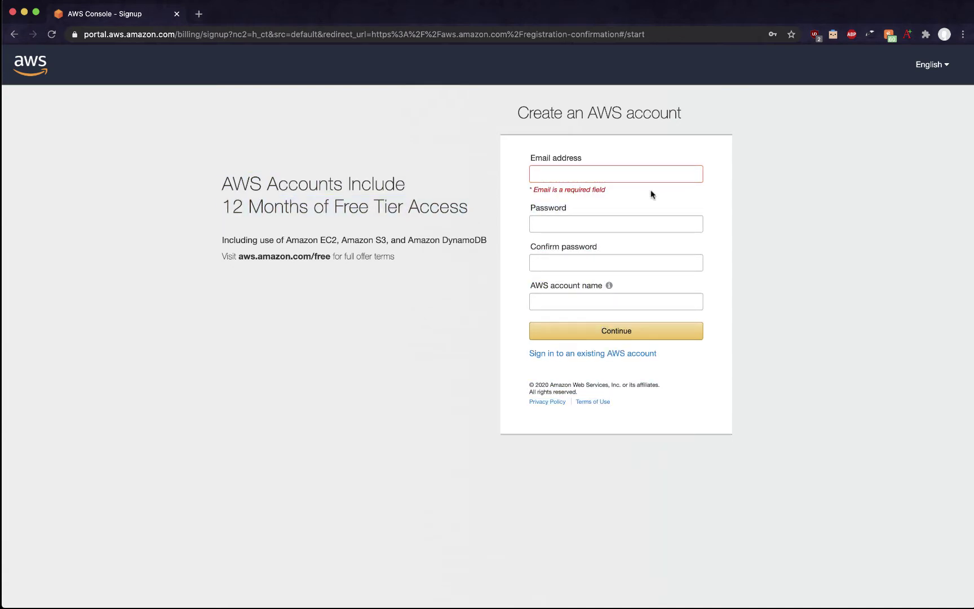
click(609, 354)
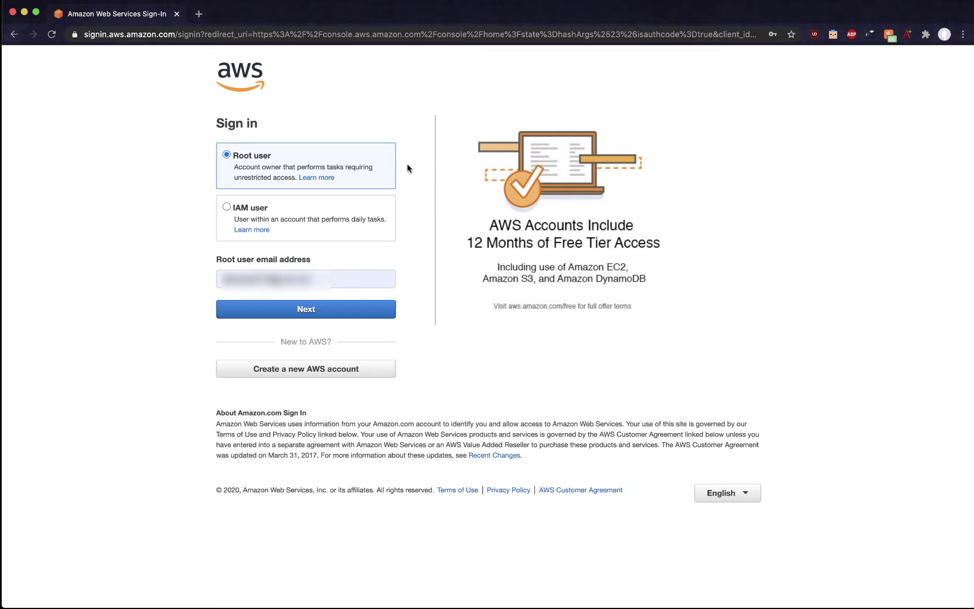
Sign in as the root user with the browser's saved password
click(345, 309)
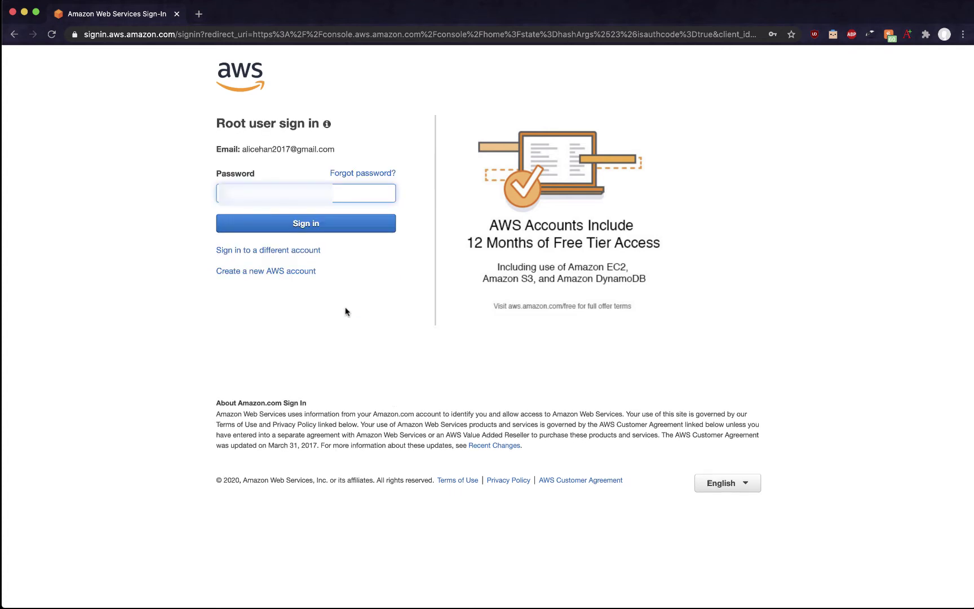
click(345, 198)
click(337, 224)
click(335, 223)
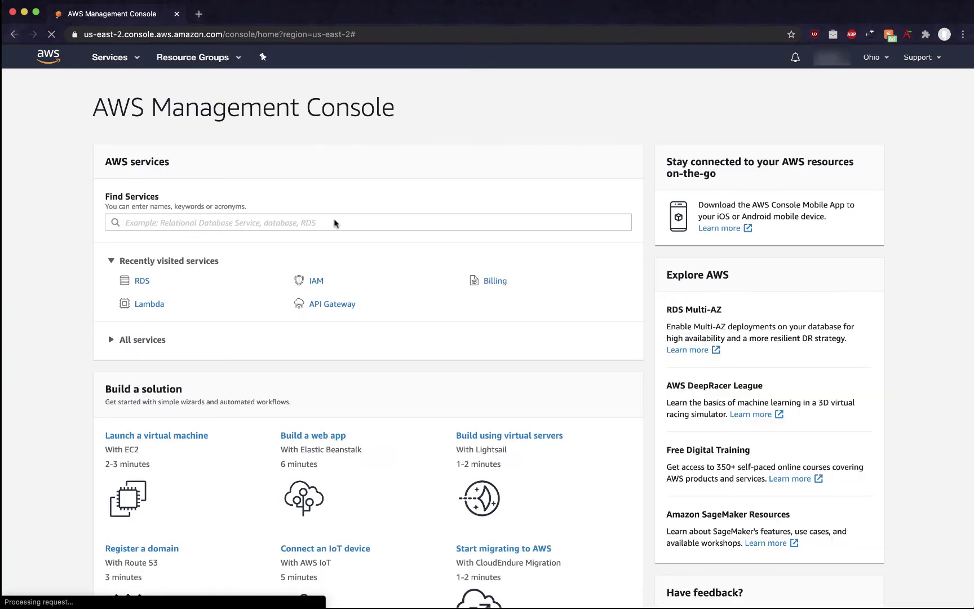
Search for RDS and open its dashboard in US East (Ohio), showing zero DB instances
click(332, 223)
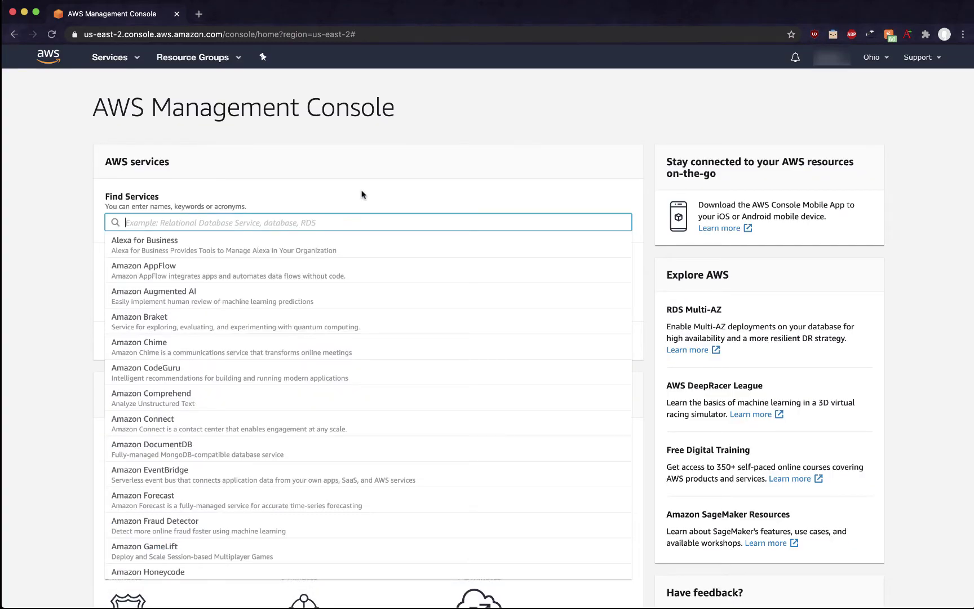
text(RDS)
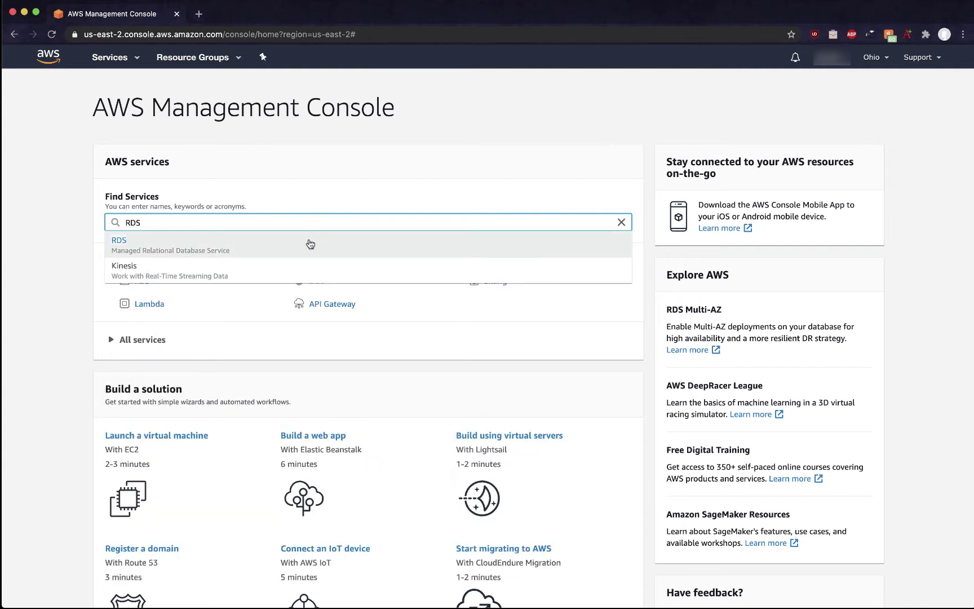
click(310, 243)
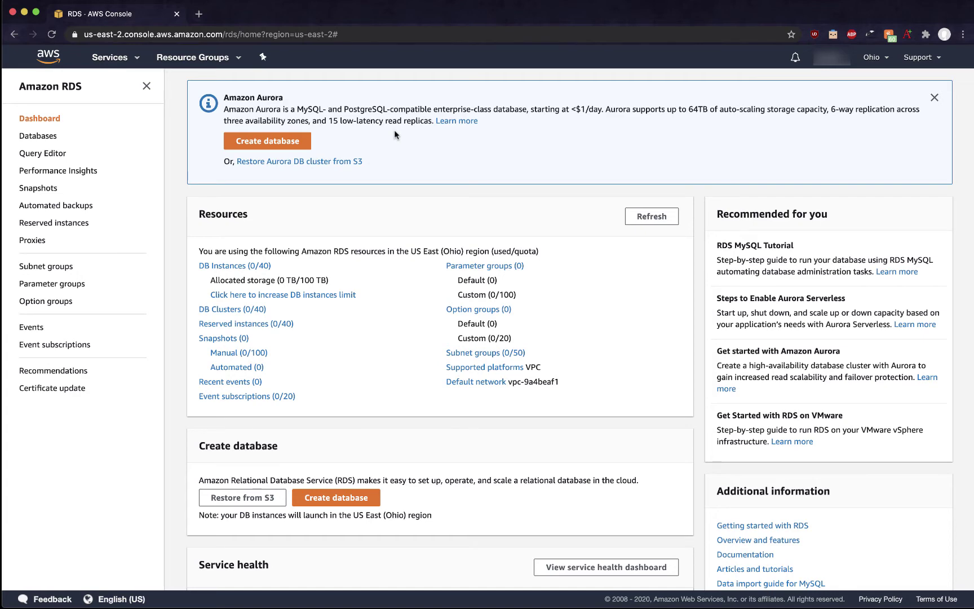
scroll(394, 130, down, 3)
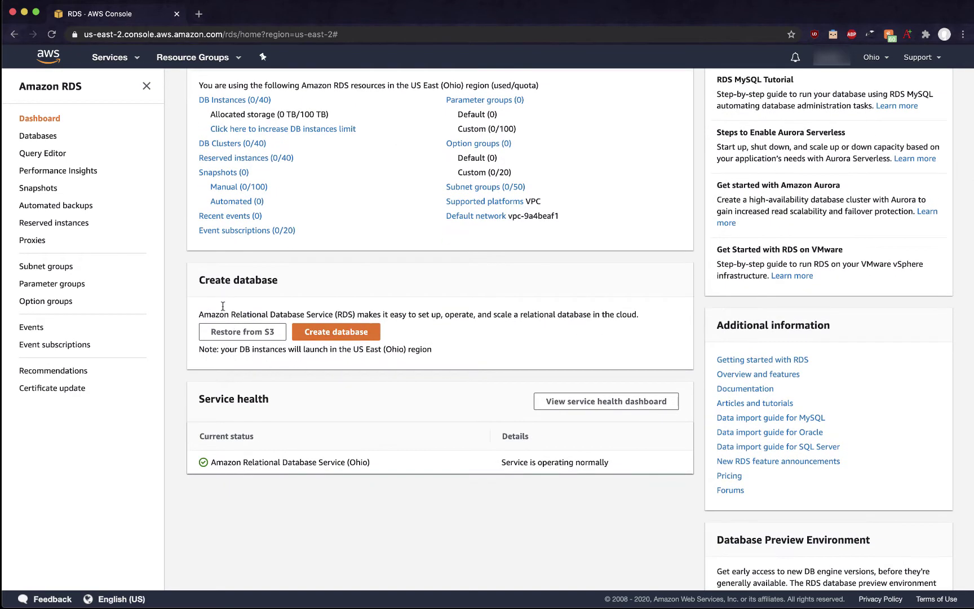
drag(199, 314, 444, 300)
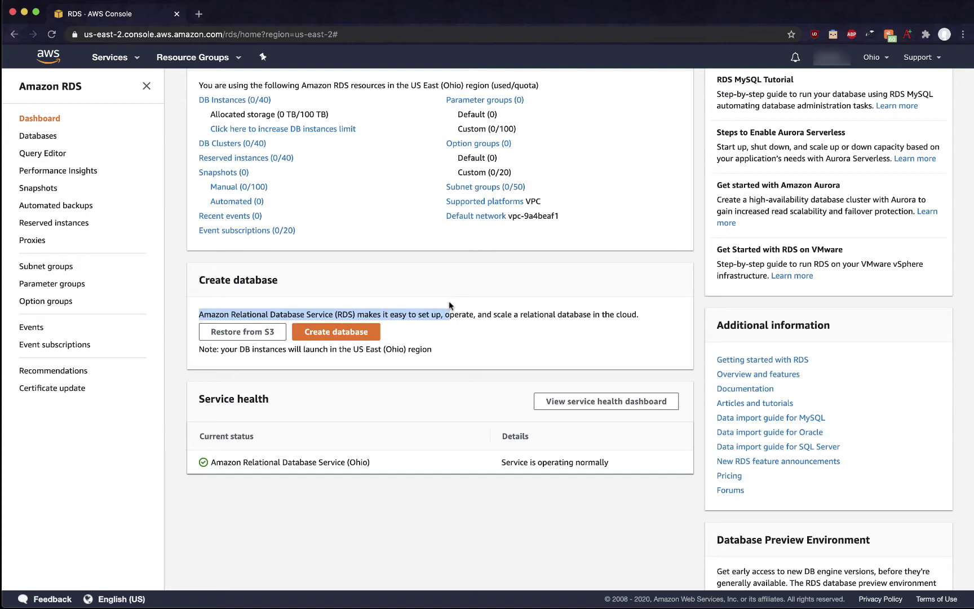
click(450, 305)
Start a new database with the PostgreSQL engine and the Free tier template
click(347, 332)
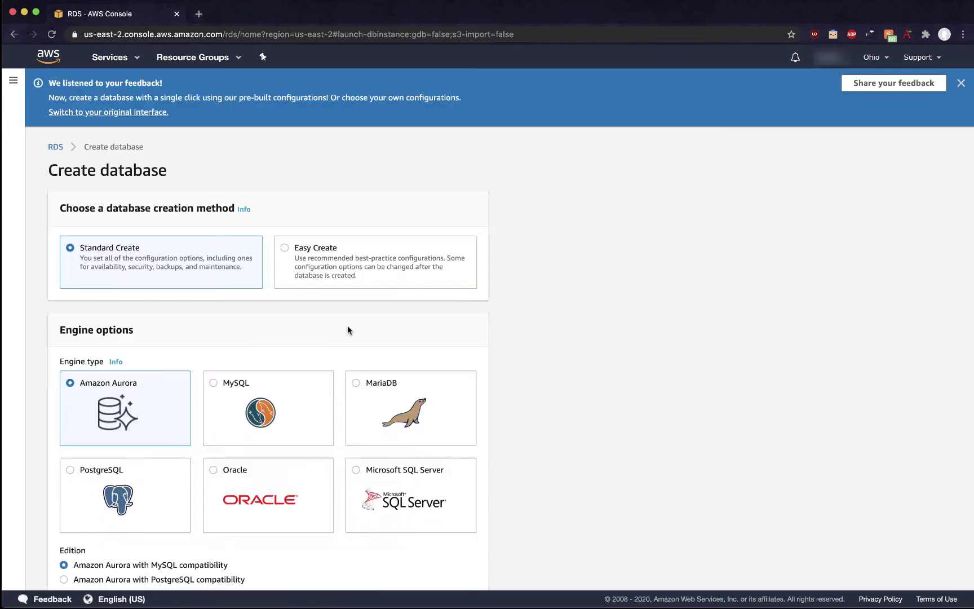
scroll(348, 330, down, 1)
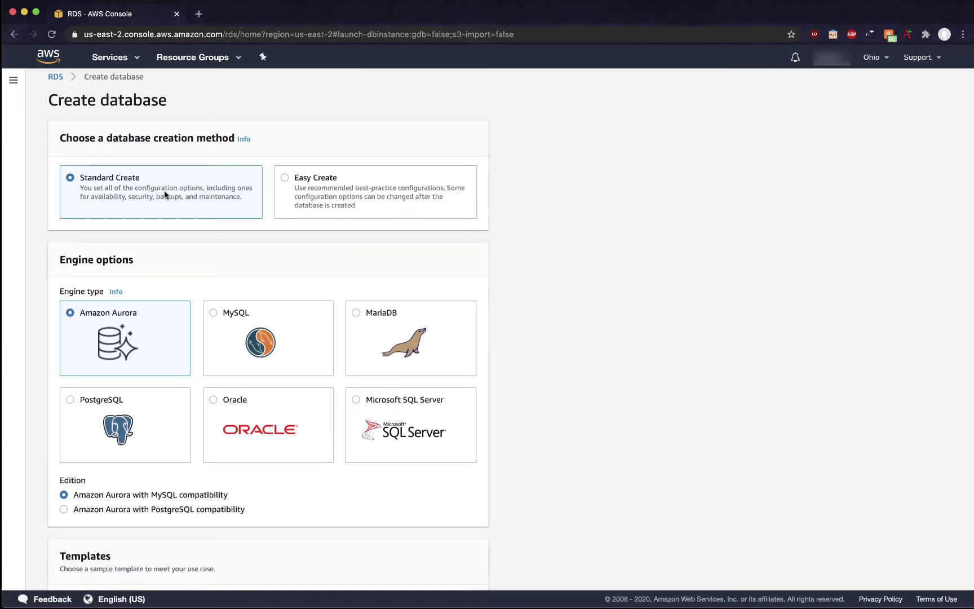
scroll(165, 194, down, 2)
click(130, 317)
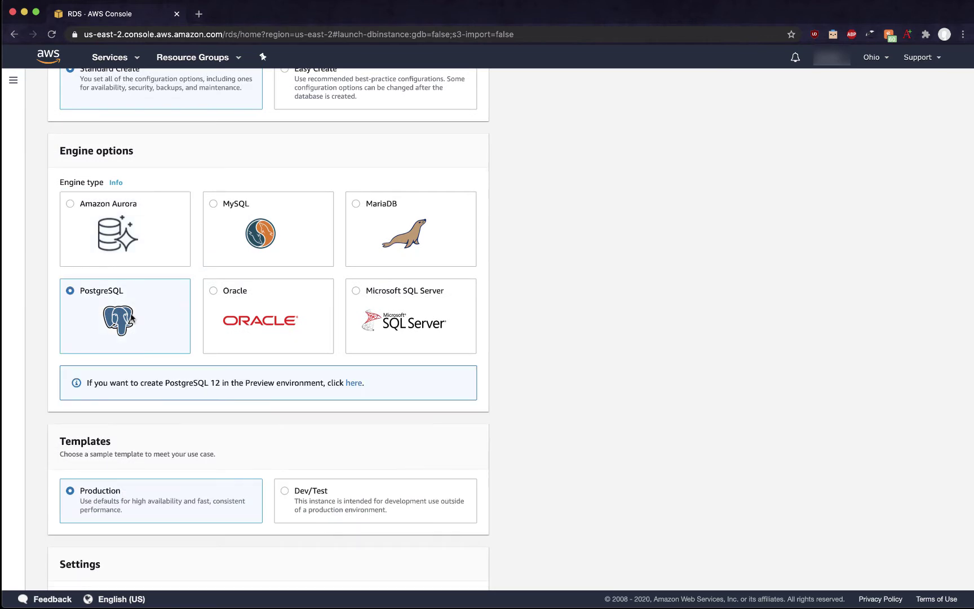
scroll(159, 421, down, 2)
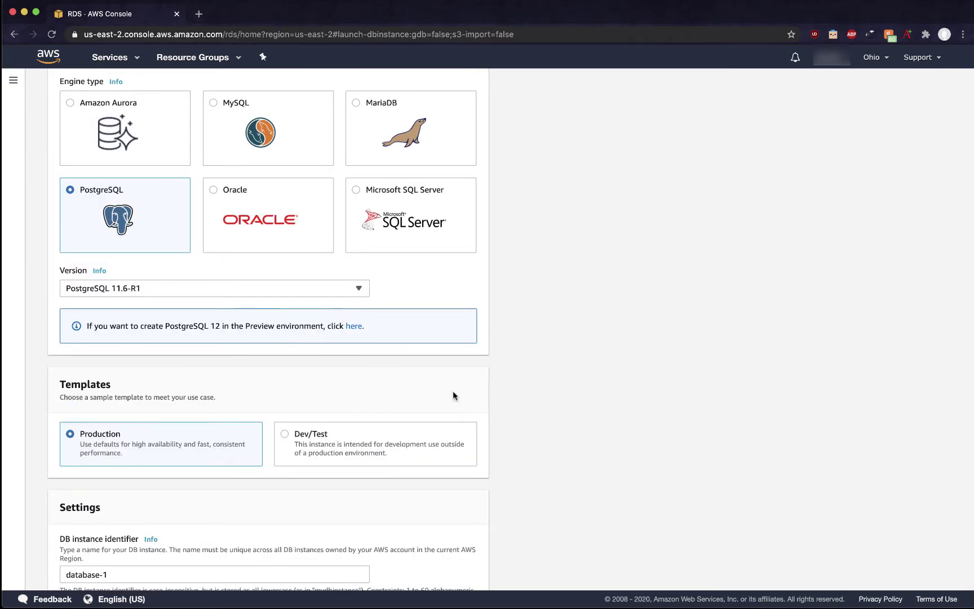
scroll(382, 397, down, 1)
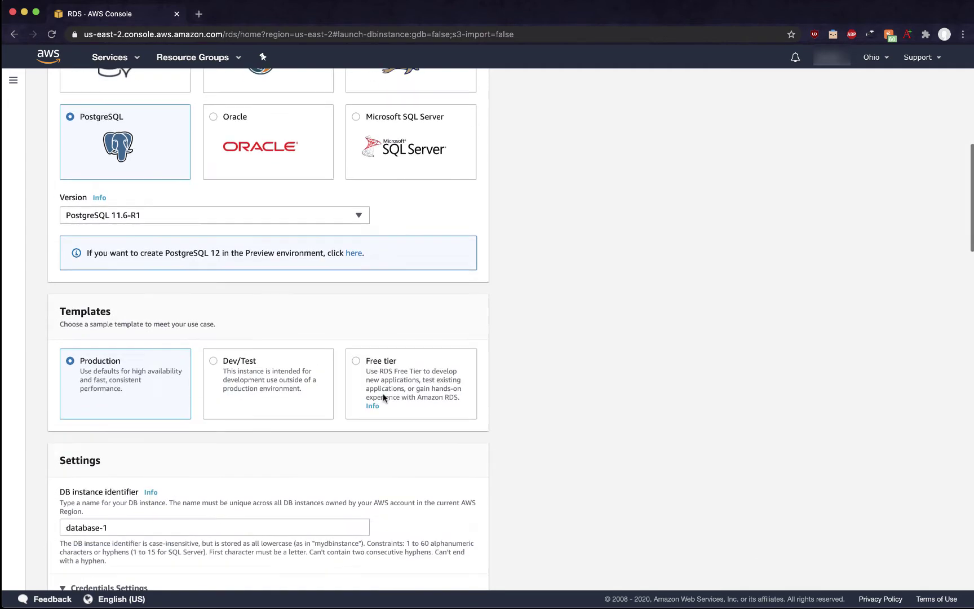
click(413, 379)
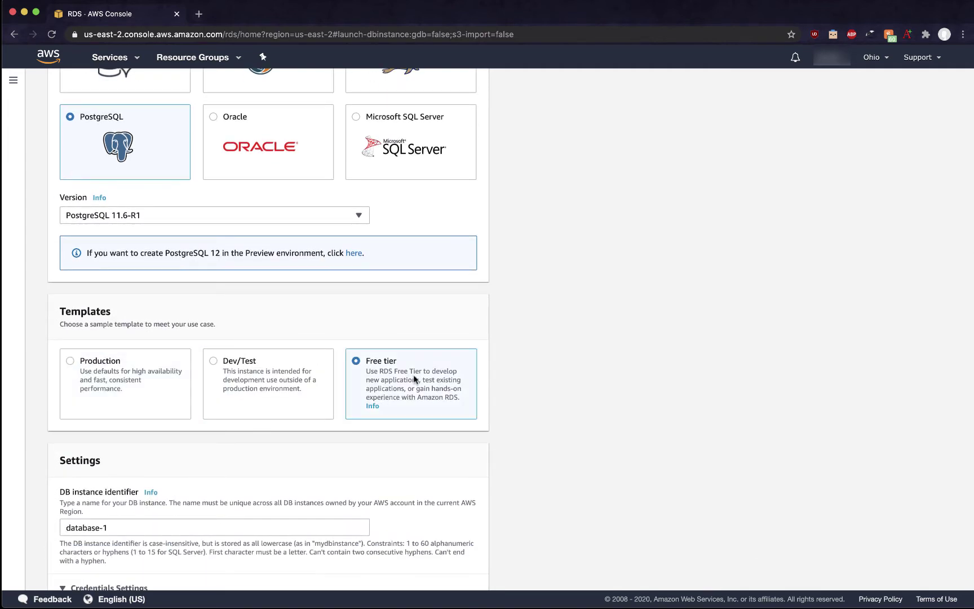
Set the PostgreSQL version to 12.3-R1
click(331, 219)
scroll(278, 422, down, 10)
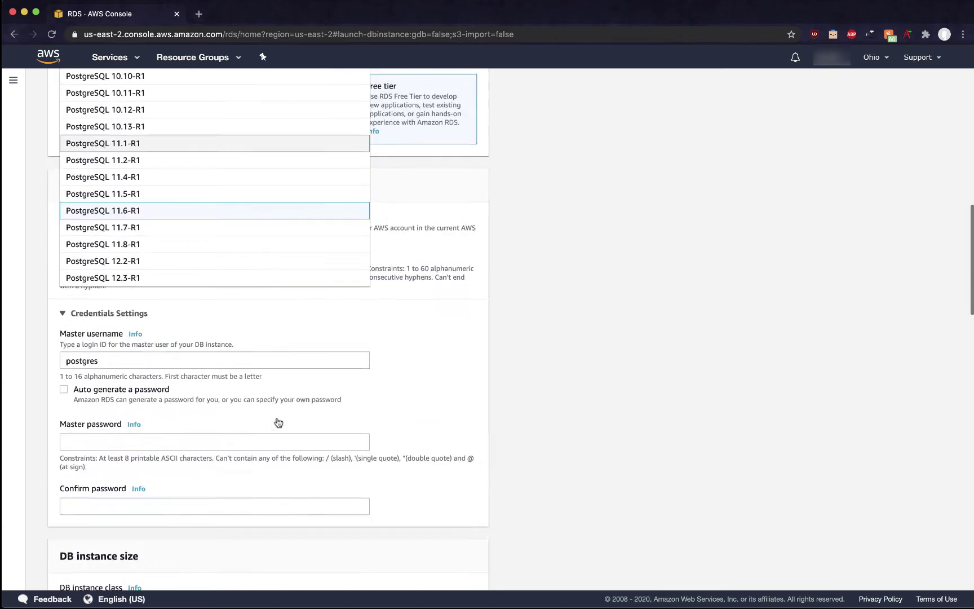
scroll(278, 421, up, 10)
scroll(279, 420, down, 2)
scroll(278, 420, down, 2)
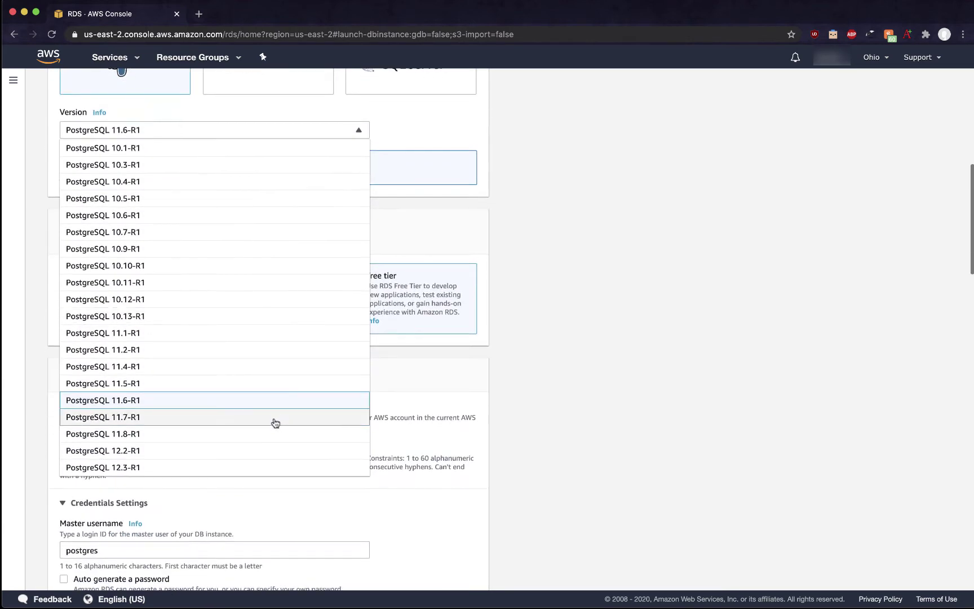
click(251, 465)
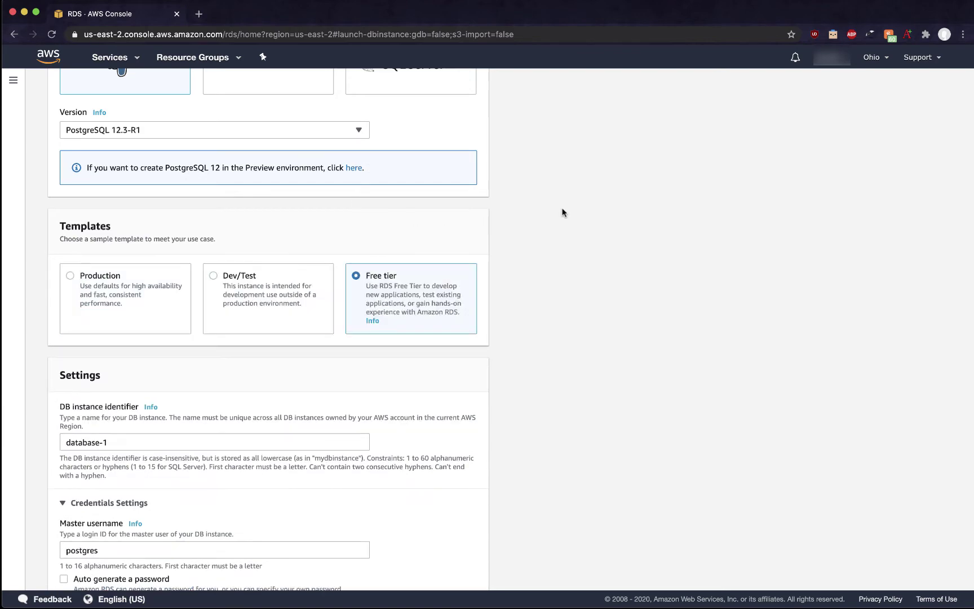
Replace the default postgres master username with a custom username
scroll(562, 213, down, 5)
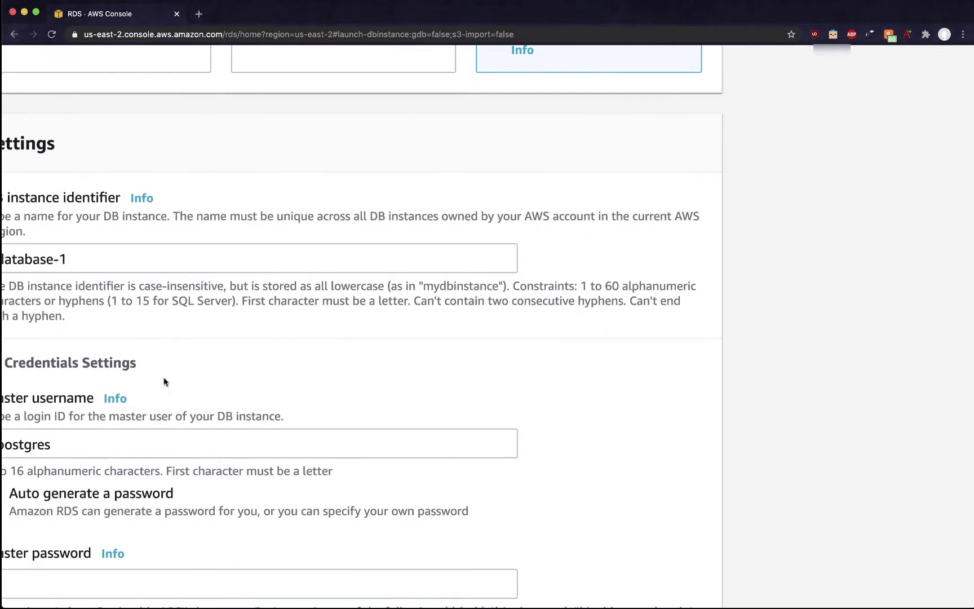
scroll(278, 313, left, 2)
scroll(278, 313, down, 4)
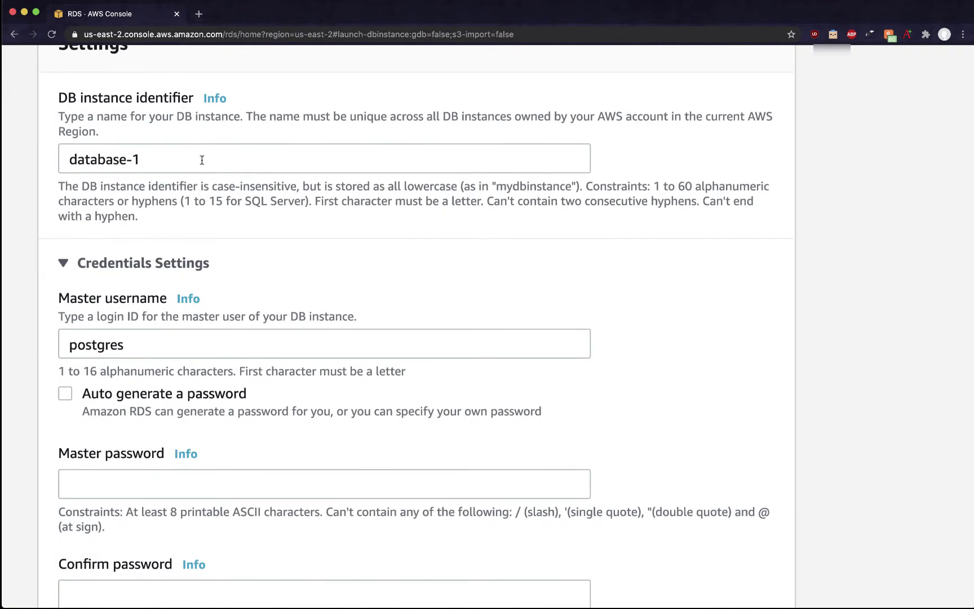
click(201, 160)
scroll(261, 185, down, 1)
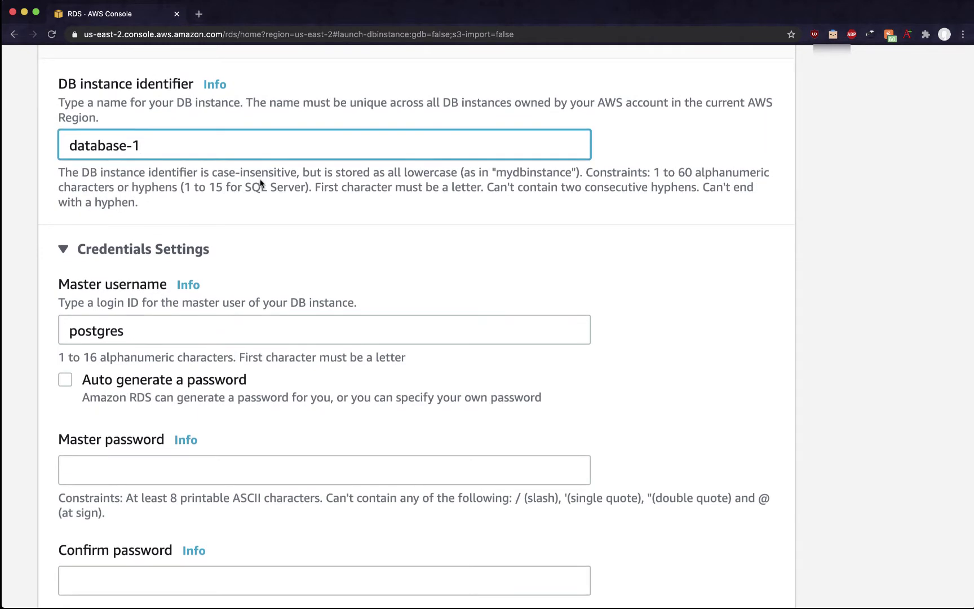
drag(166, 302, 32, 309)
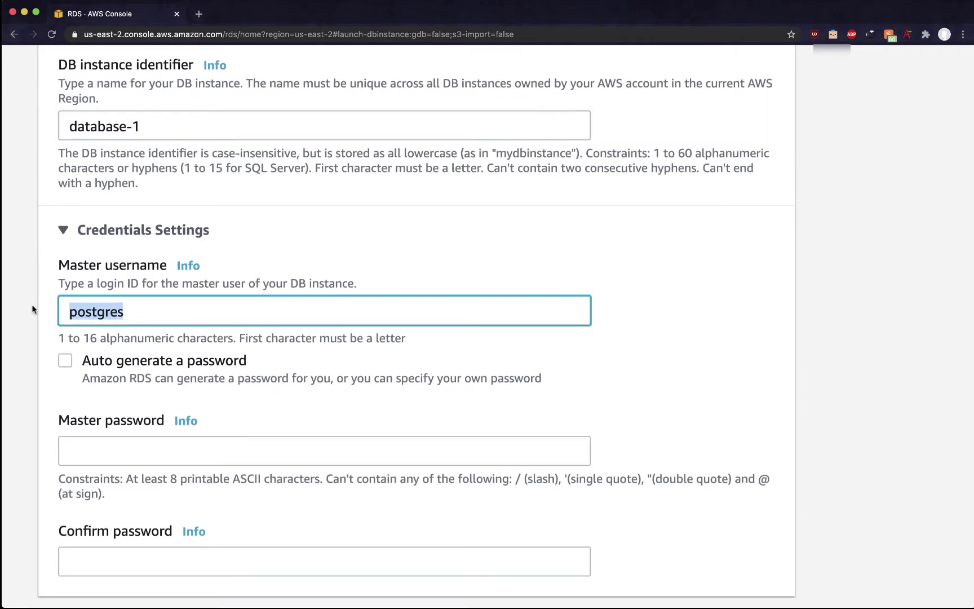
text(saran123)
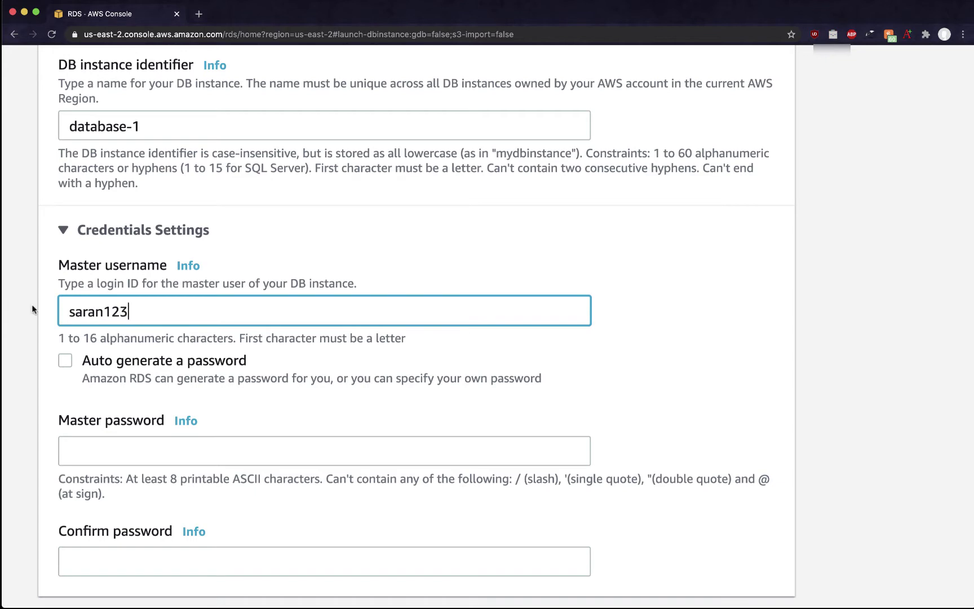
Enter the nine-character master password and move to the Confirm password field
scroll(33, 309, down, 4)
click(193, 313)
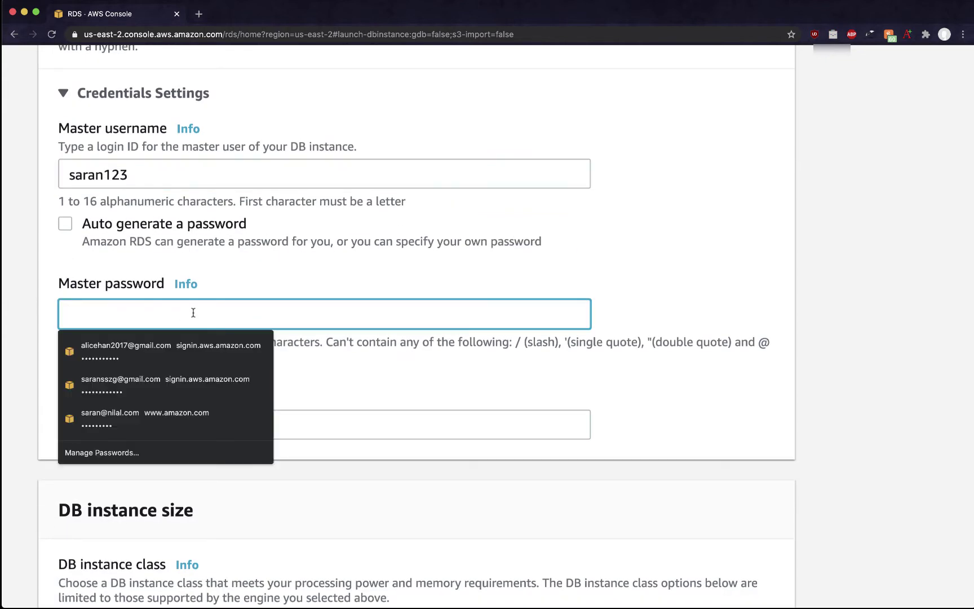
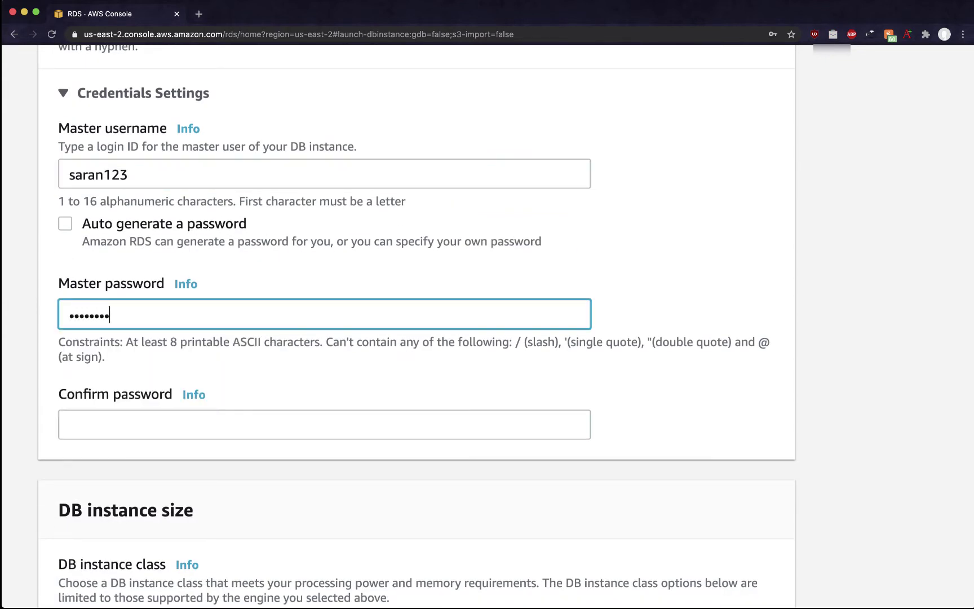
click(208, 420)
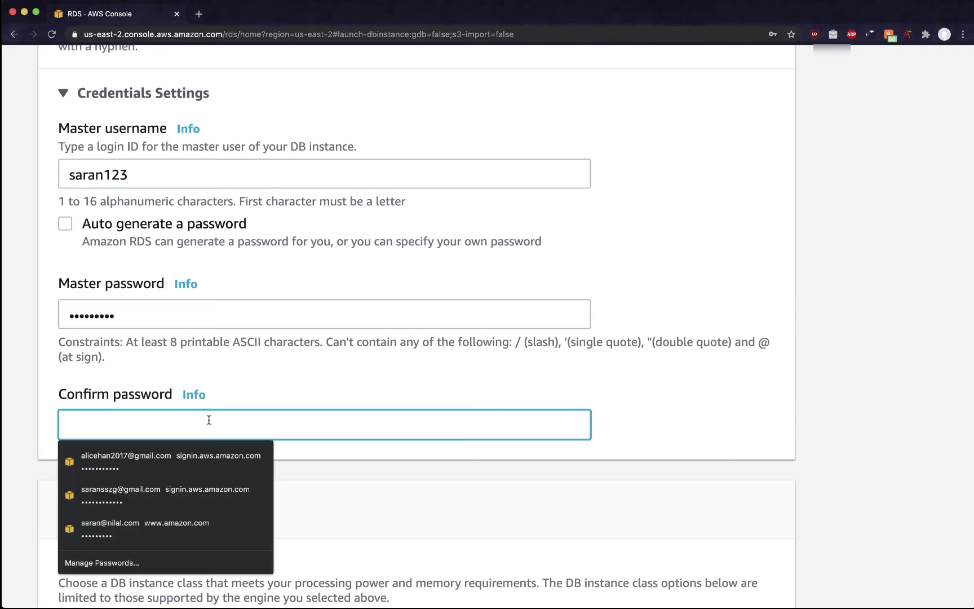
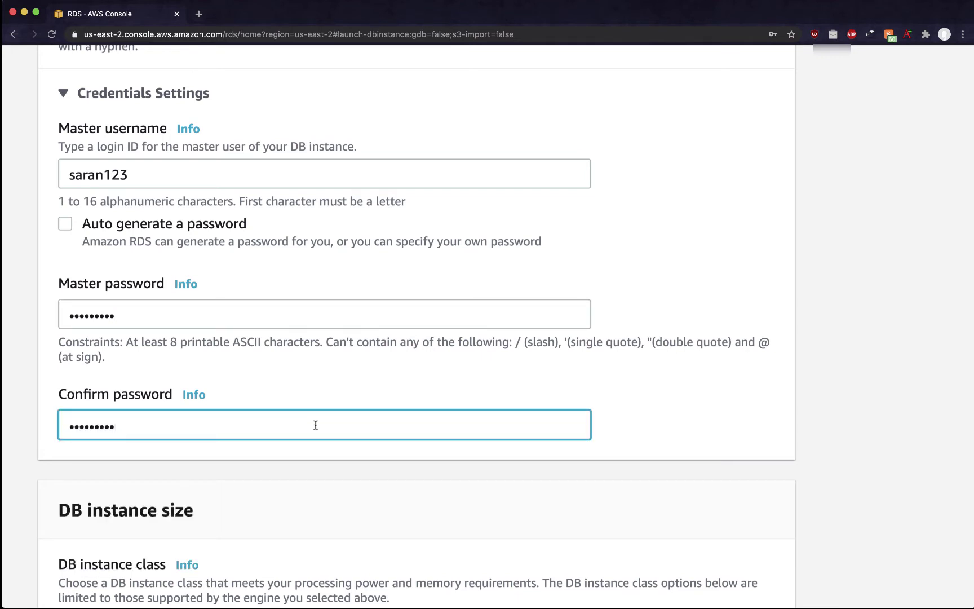
scroll(315, 425, down, 5)
Turn off storage autoscaling
key(super+minus)
scroll(315, 429, down, 2)
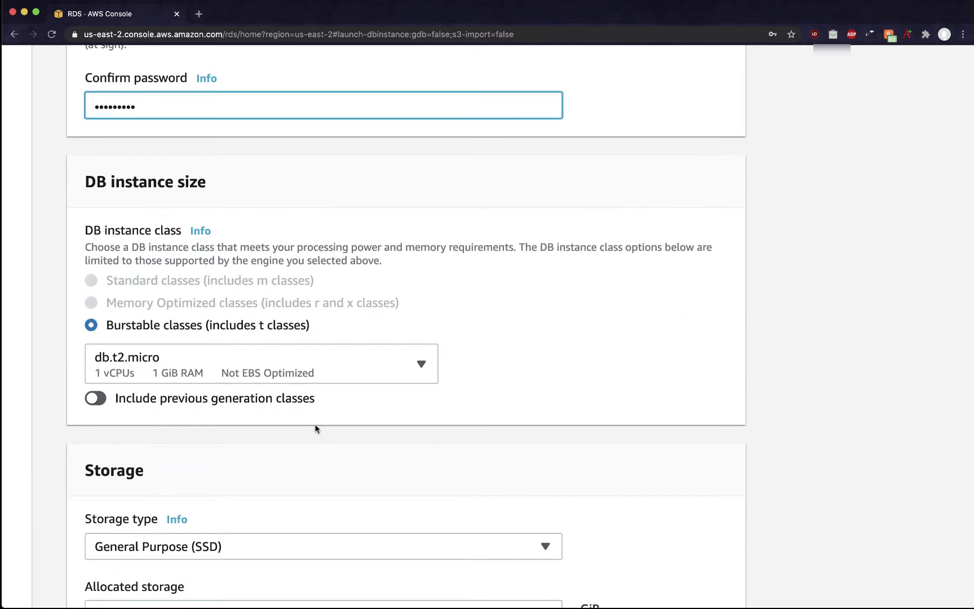
scroll(314, 423, down, 3)
scroll(327, 407, down, 3)
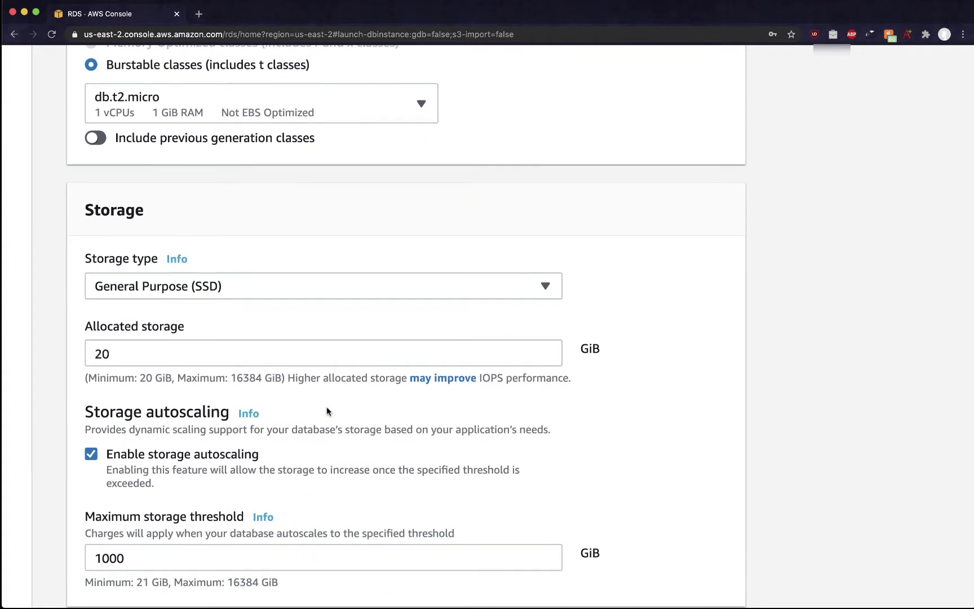
scroll(326, 406, down, 3)
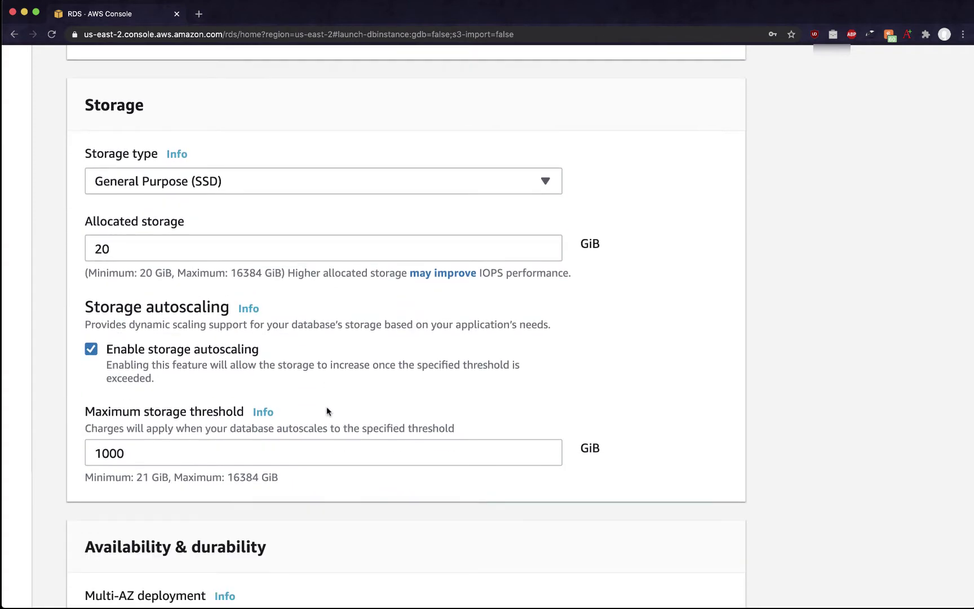
click(175, 350)
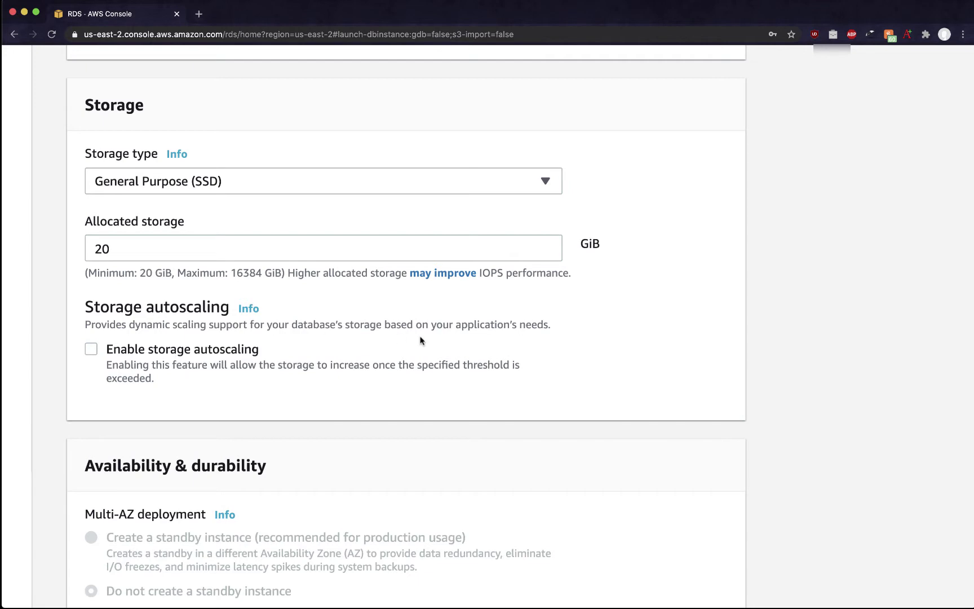
Make the database publicly accessible in the additional connectivity settings
scroll(420, 341, down, 6)
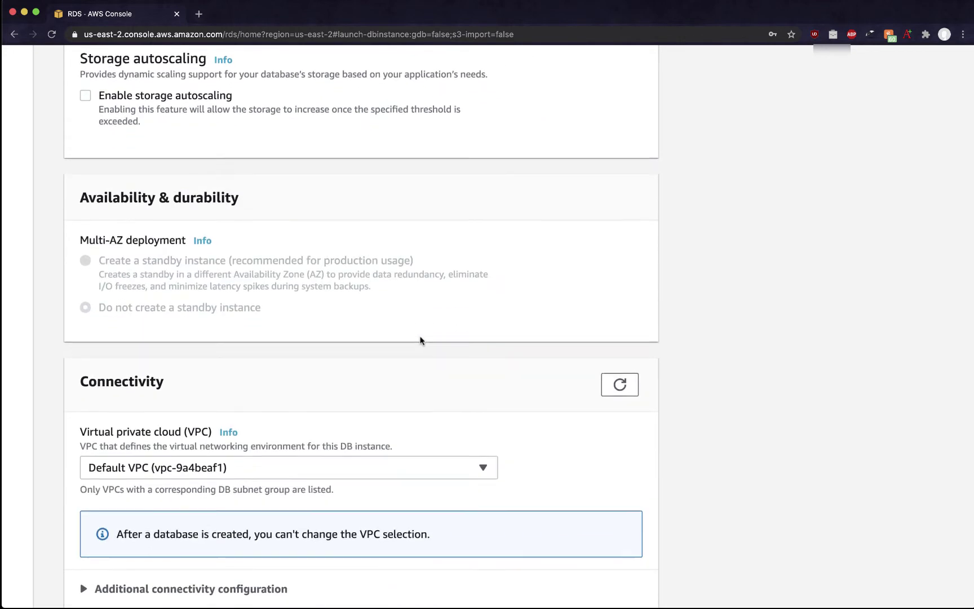
scroll(417, 316, down, 2)
scroll(423, 270, up, 1)
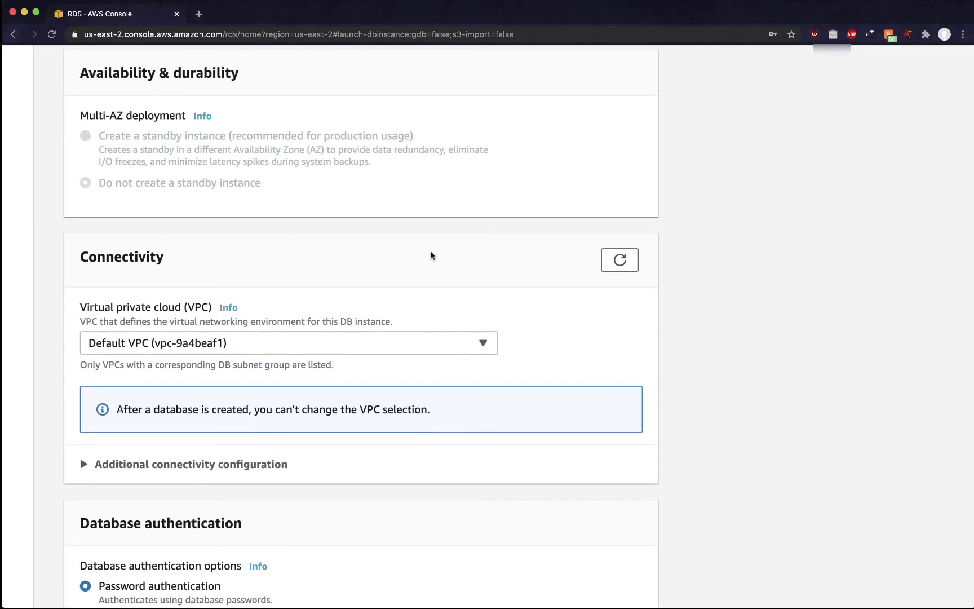
scroll(394, 355, down, 2)
click(234, 400)
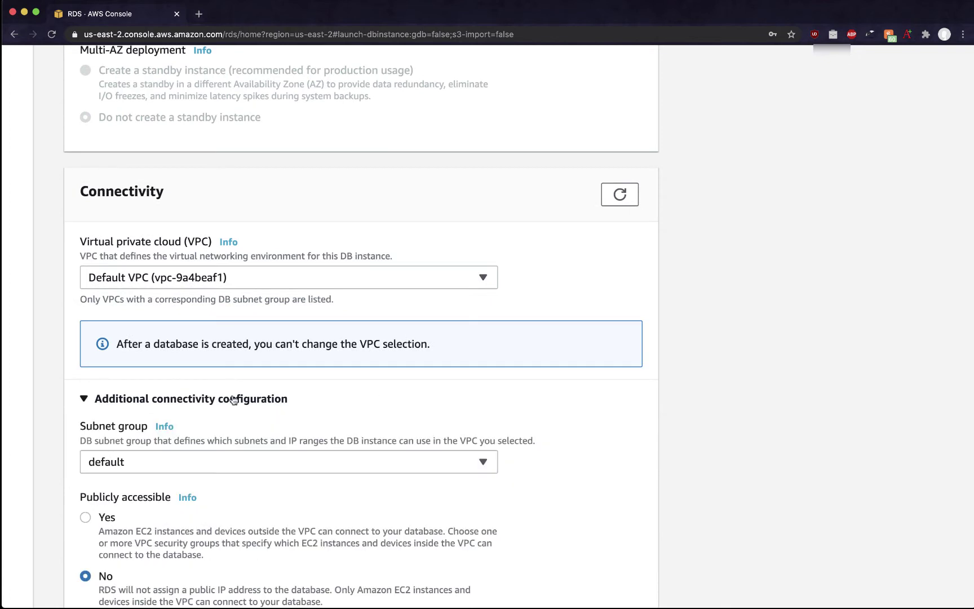
scroll(234, 400, down, 3)
scroll(234, 400, down, 4)
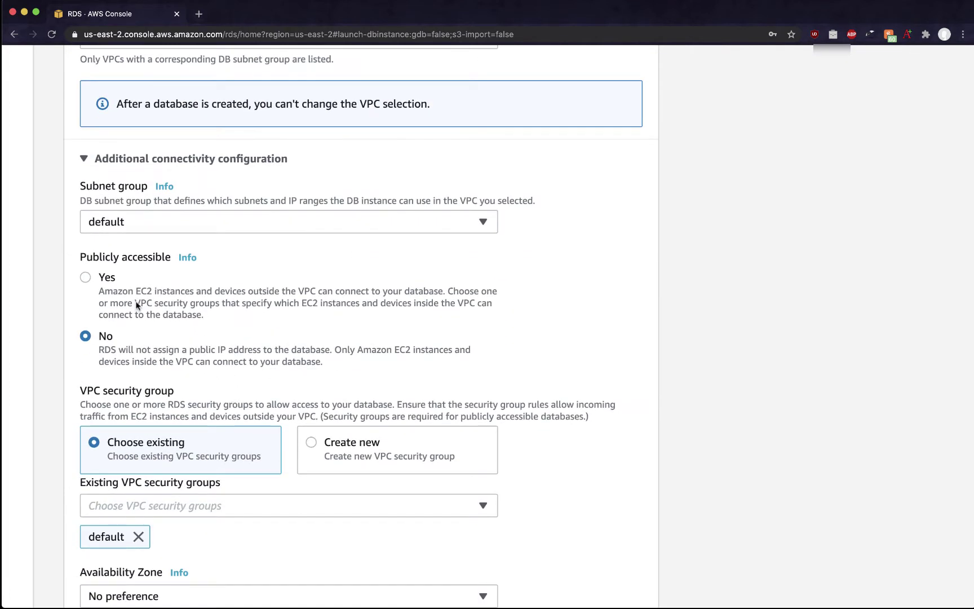
click(137, 305)
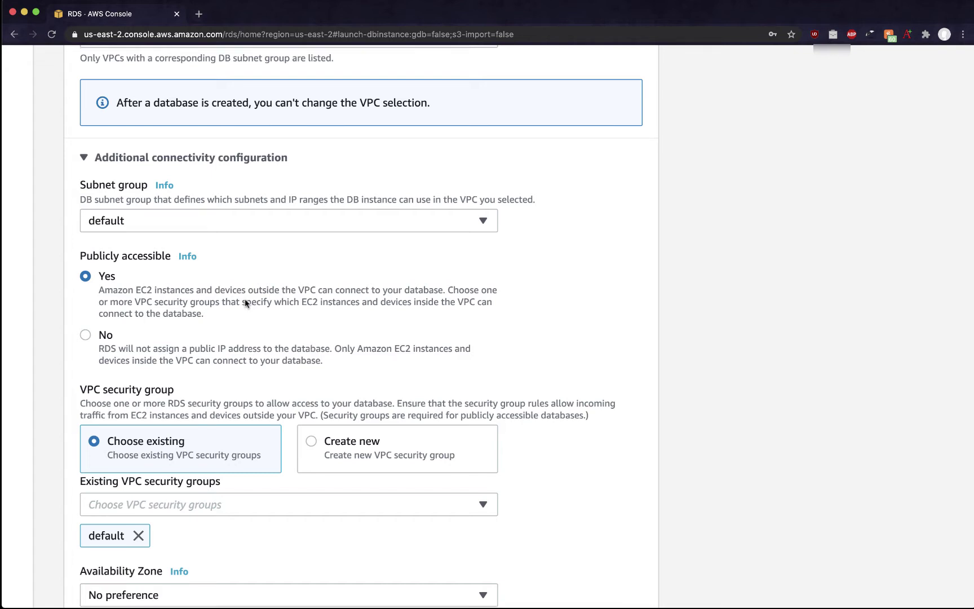
Check the database port is 5432 and reveal the Additional configuration options
scroll(246, 304, down, 5)
scroll(245, 299, down, 2)
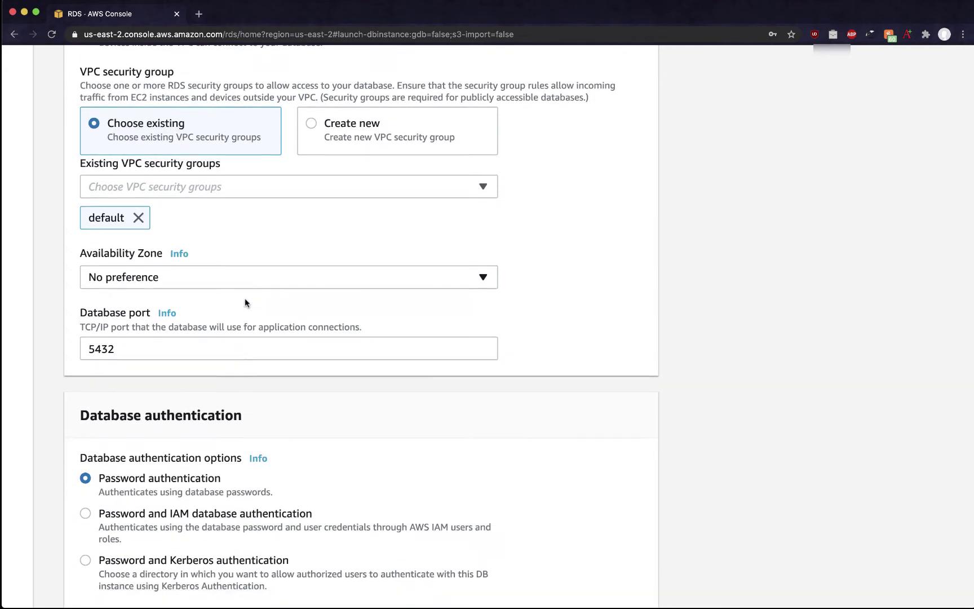
click(148, 293)
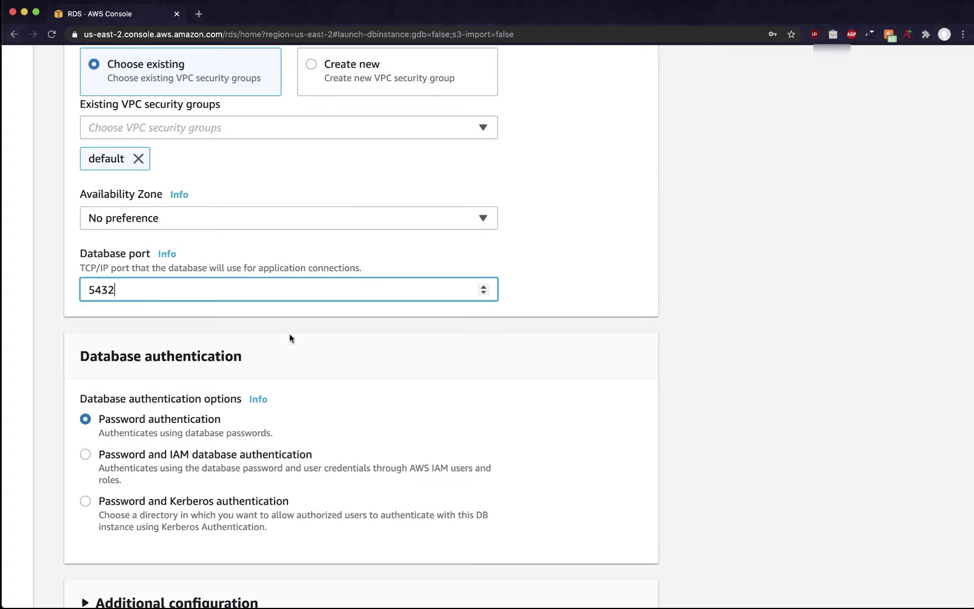
scroll(309, 343, down, 2)
scroll(310, 346, down, 1)
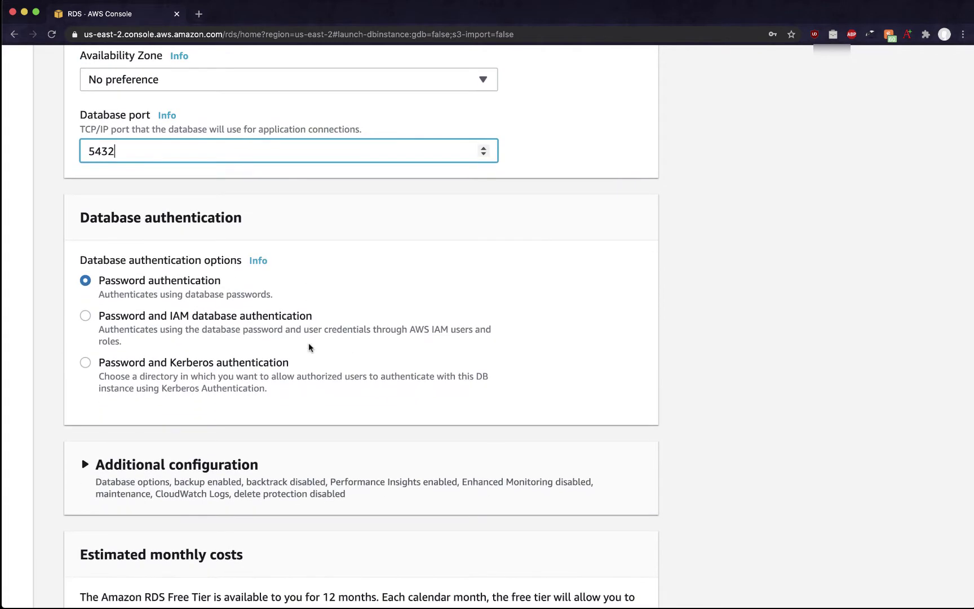
scroll(308, 344, down, 3)
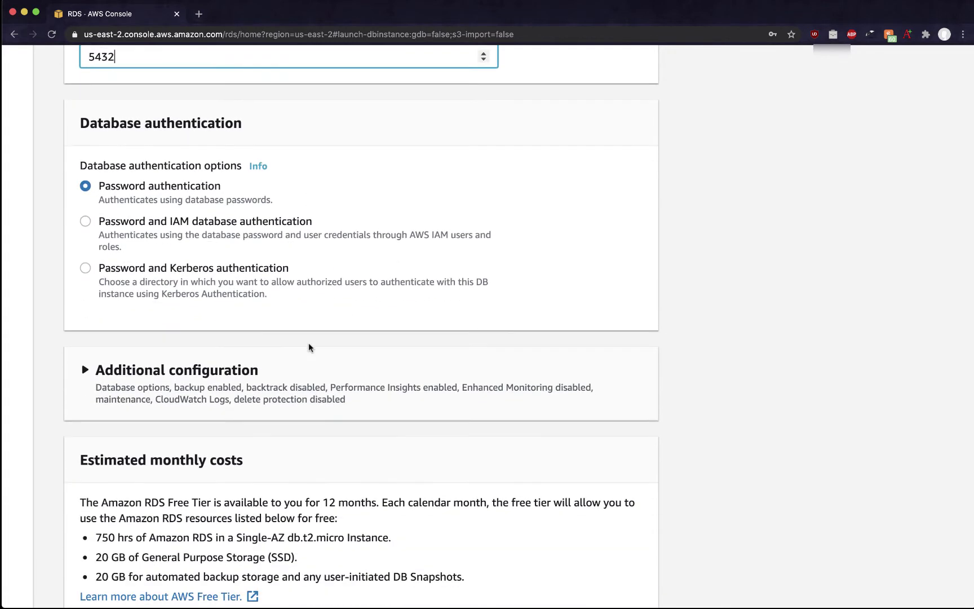
click(165, 334)
Disable automatic backups
scroll(265, 363, down, 2)
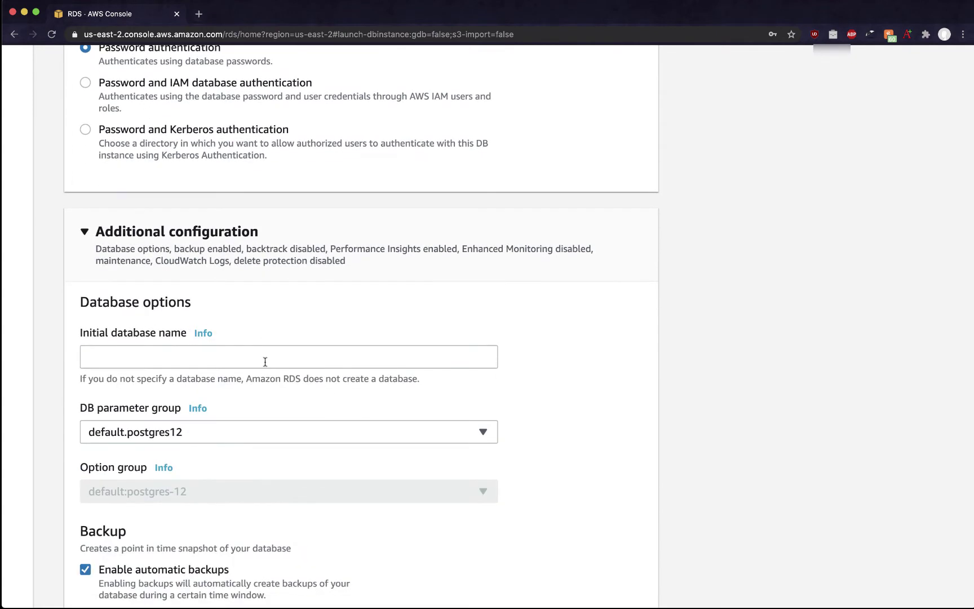
scroll(236, 284, down, 3)
scroll(235, 285, down, 2)
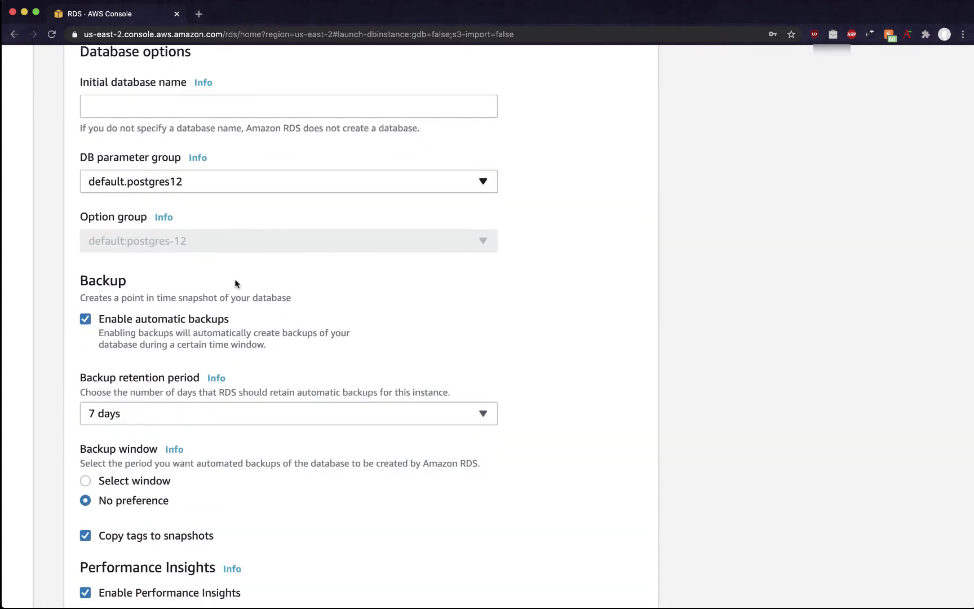
click(156, 322)
Submit creation of the free-tier db.t2.micro PostgreSQL database
scroll(342, 357, down, 3)
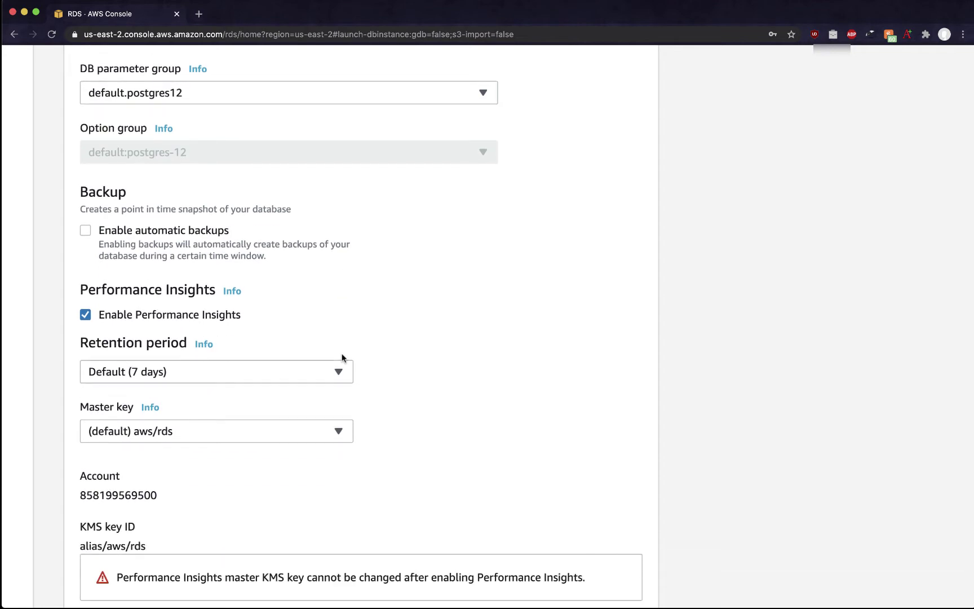
scroll(365, 381, down, 1)
scroll(365, 380, down, 2)
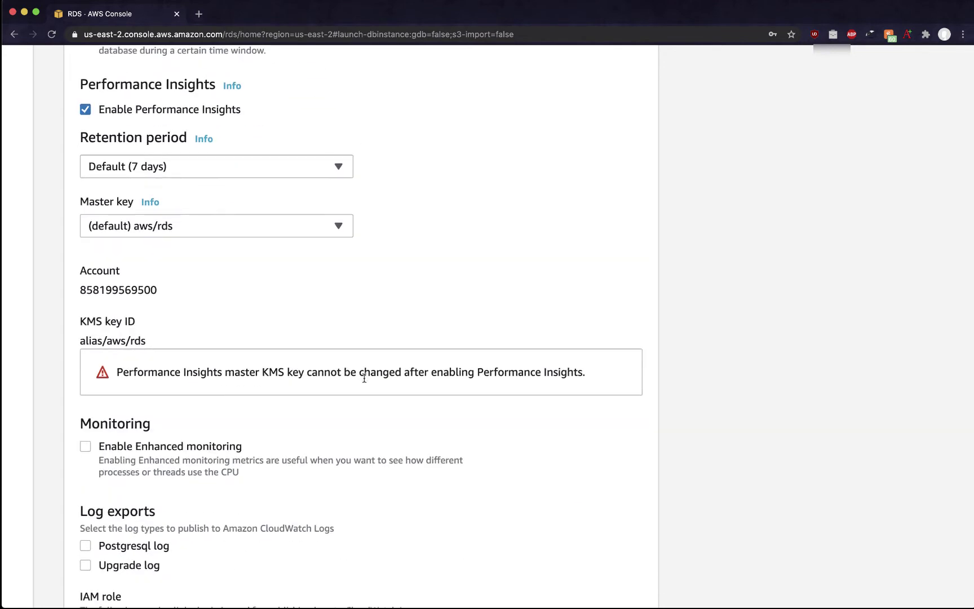
scroll(365, 381, down, 7)
scroll(364, 381, down, 5)
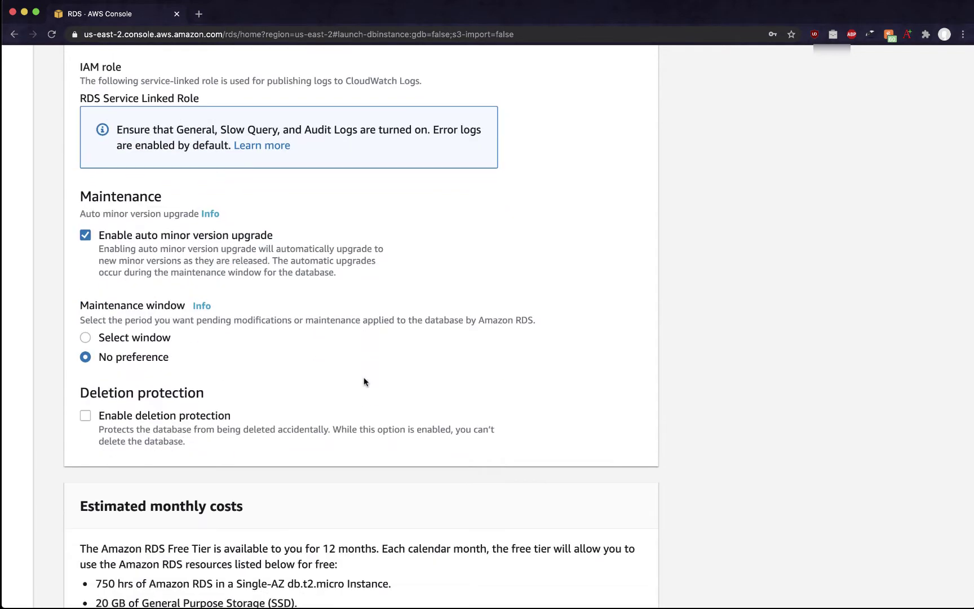
scroll(373, 399, down, 3)
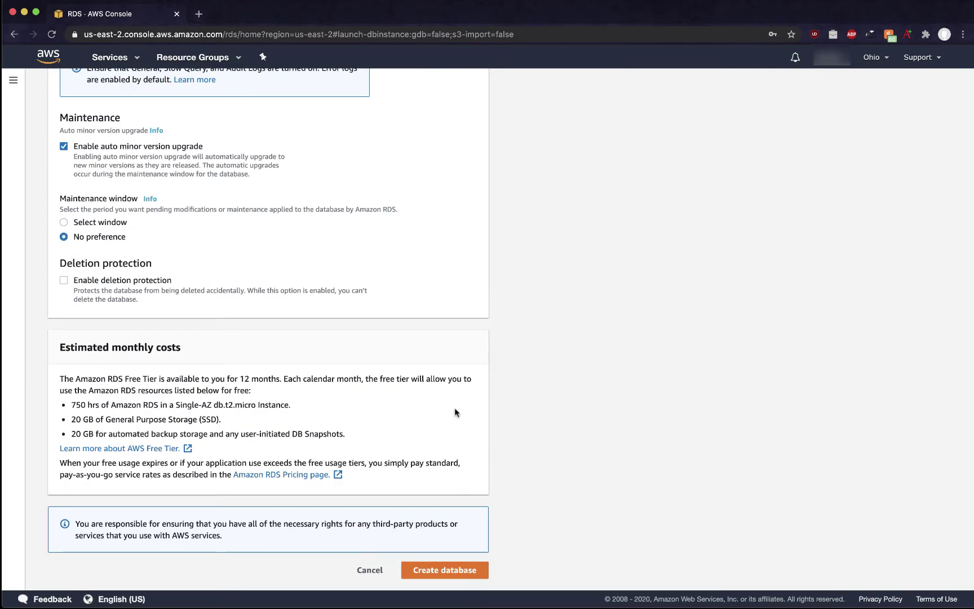
click(462, 570)
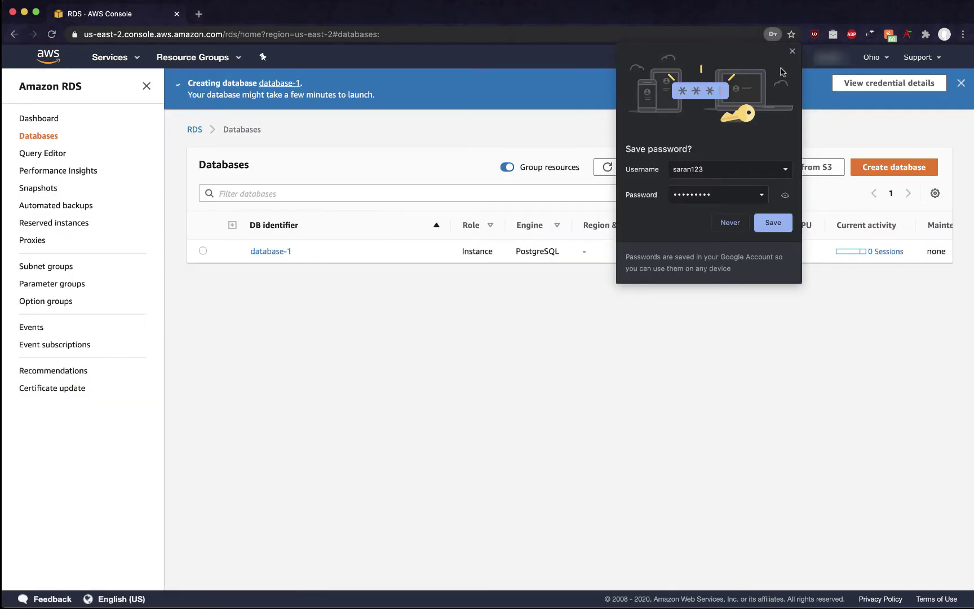
Dismiss the save-password prompt and open database-1's details, still showing Creating
click(791, 51)
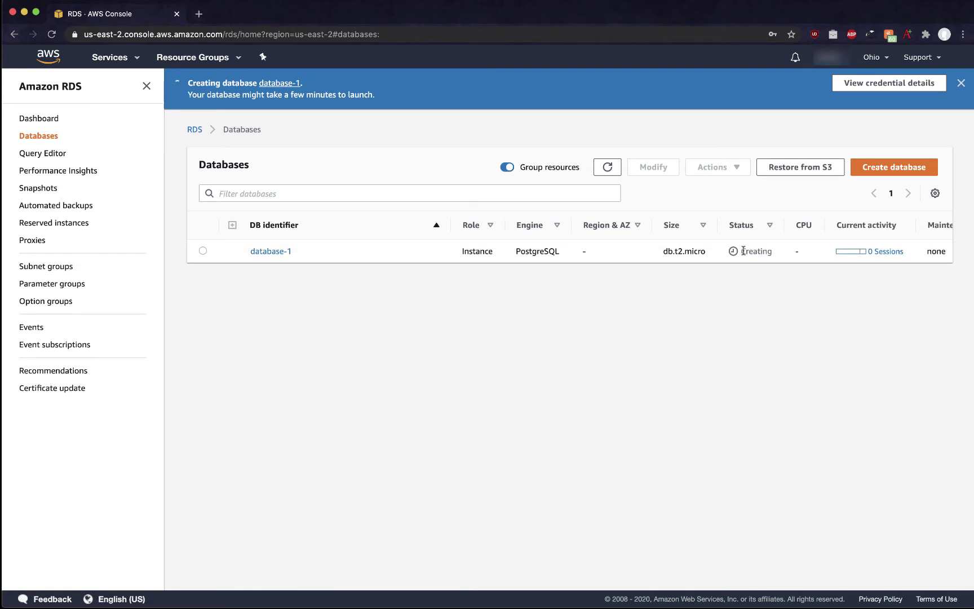
drag(742, 250, 783, 254)
click(784, 254)
click(264, 251)
scroll(276, 271, down, 5)
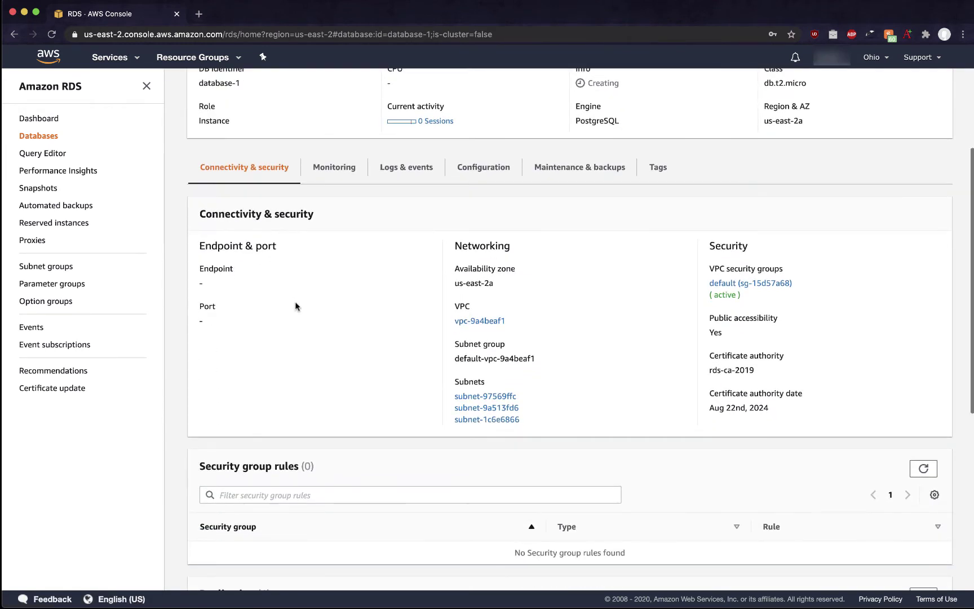
scroll(295, 301, up, 1)
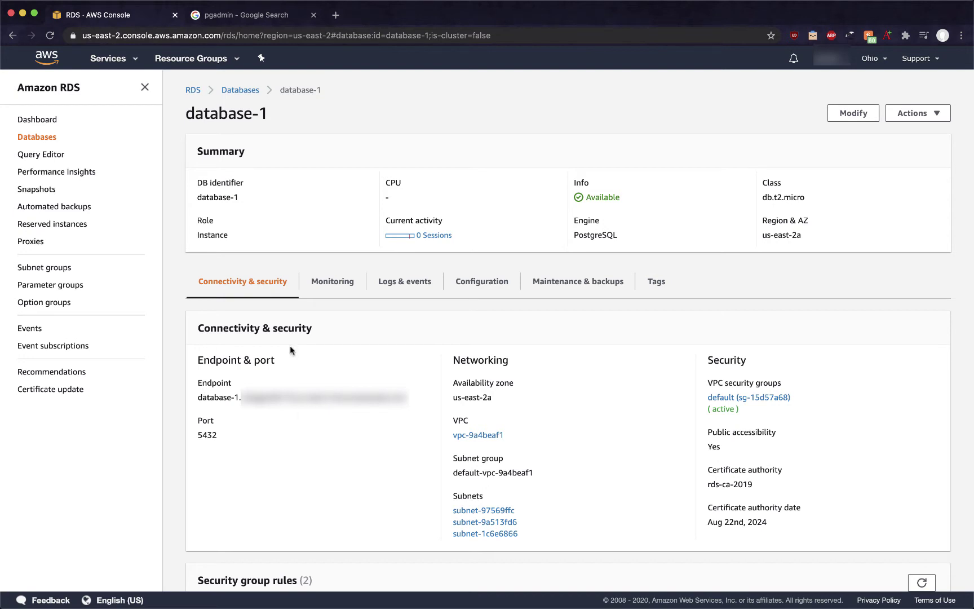
Download pgadmin4-4.24.dmg, the pgAdmin 4 v4.24 macOS installer, from pgadmin.org
click(235, 16)
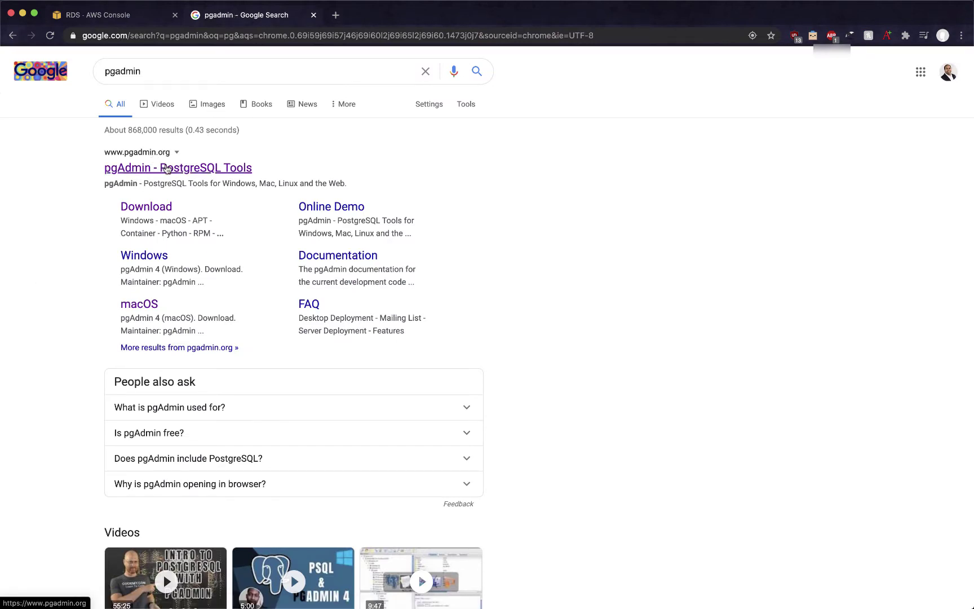
click(164, 169)
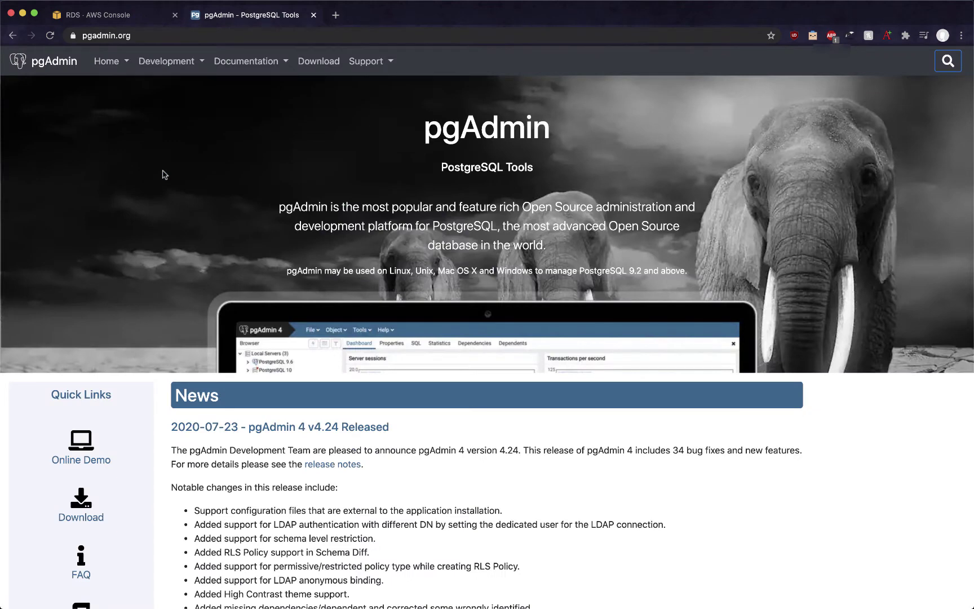
scroll(285, 213, down, 5)
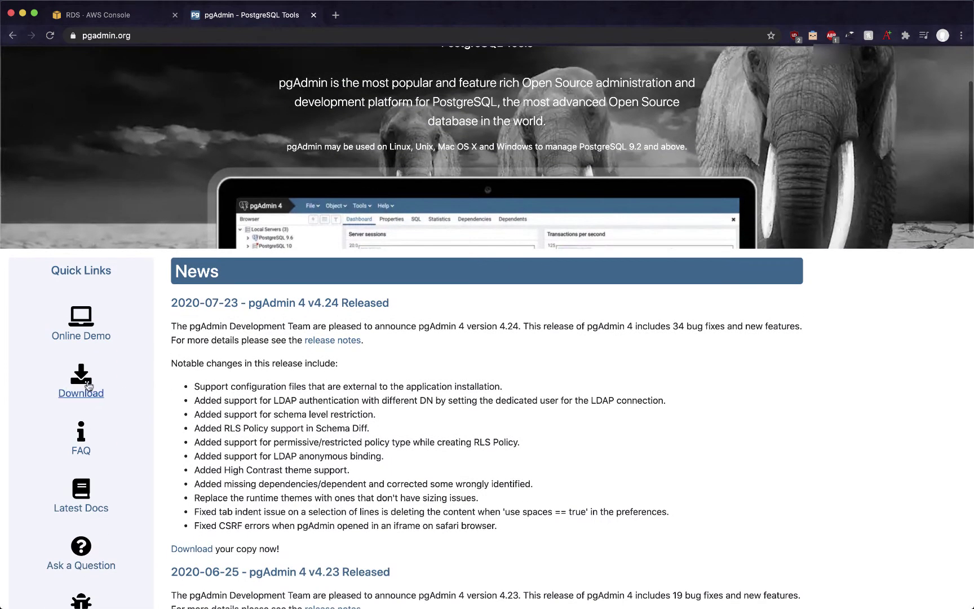
click(88, 386)
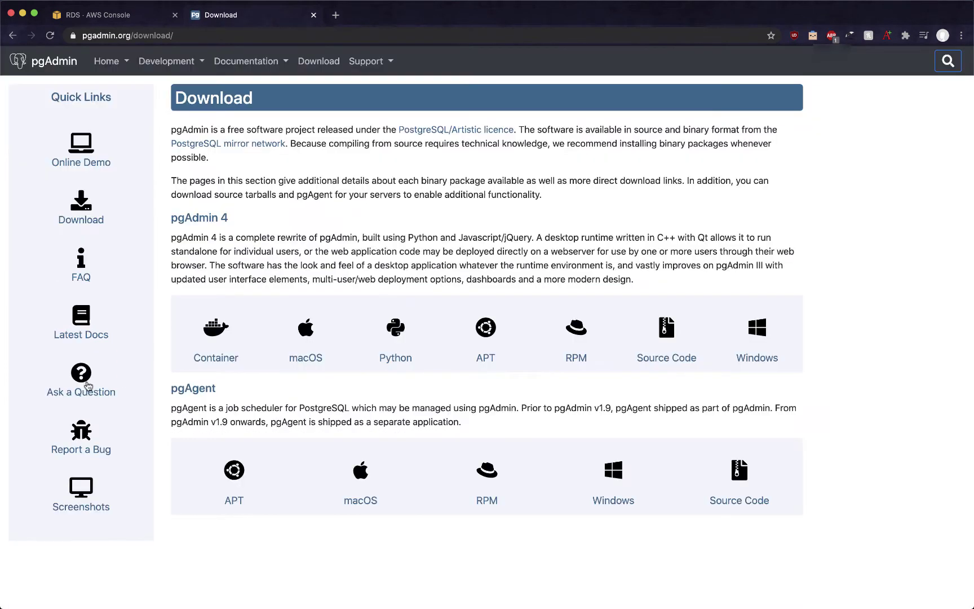
click(307, 336)
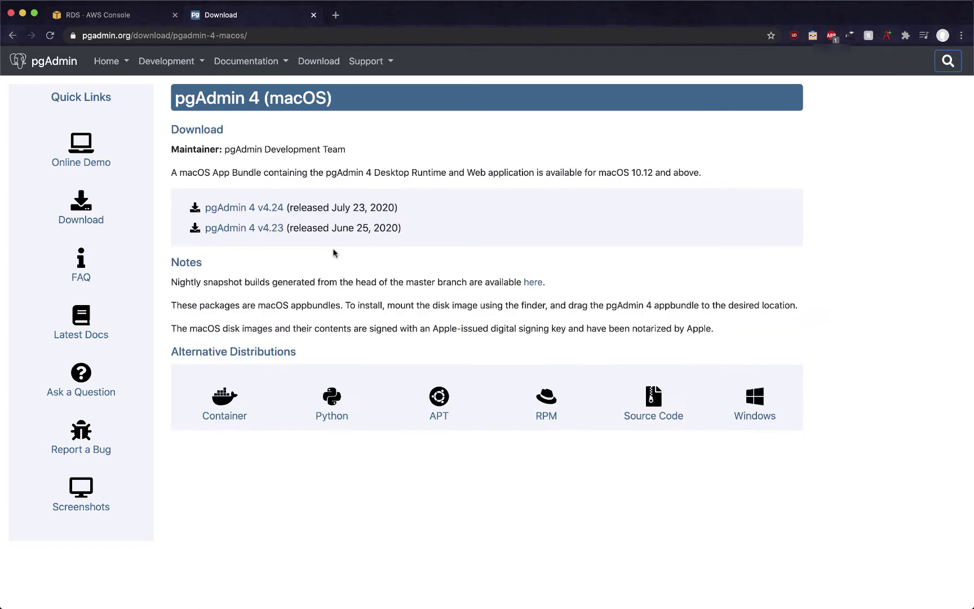
click(253, 210)
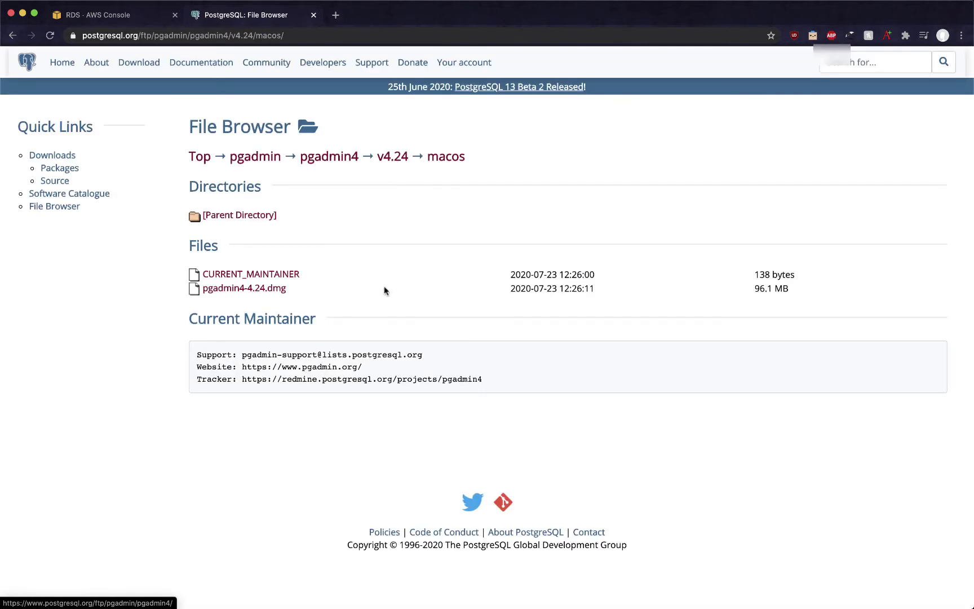
click(263, 290)
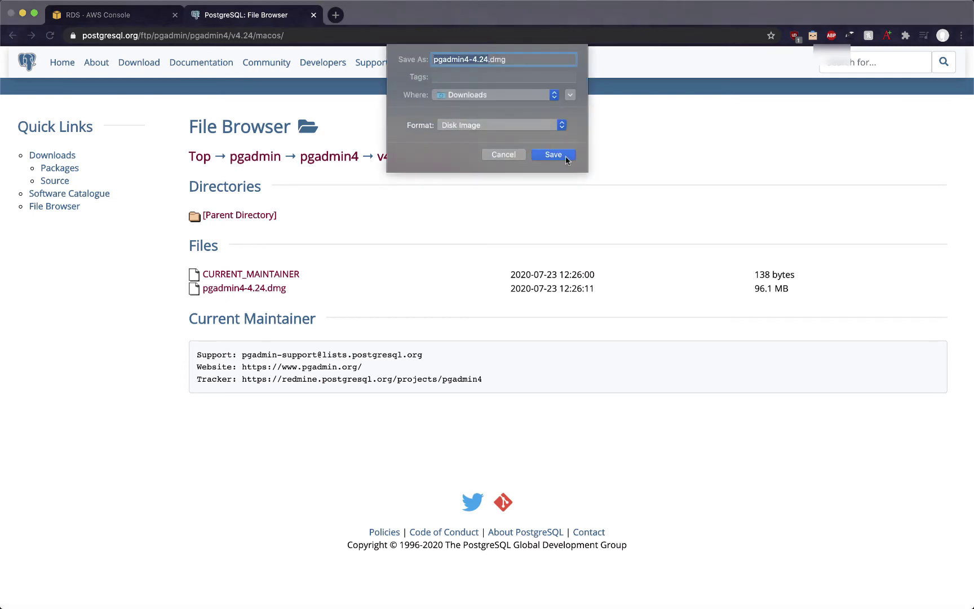
Save pgadmin4-4.24.dmg, open it and accept the licence so the pgAdmin 4 disk mounts
click(566, 155)
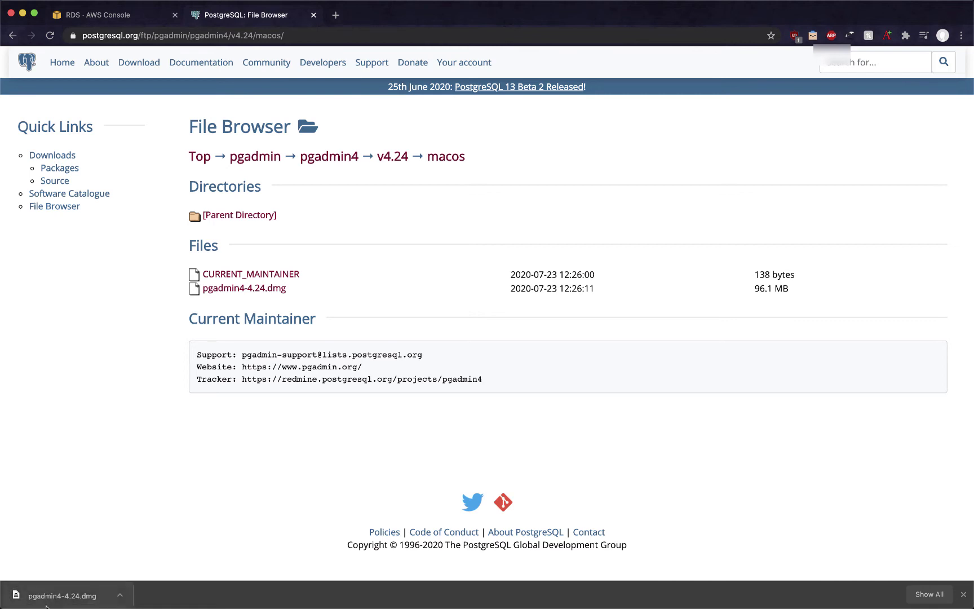
click(62, 597)
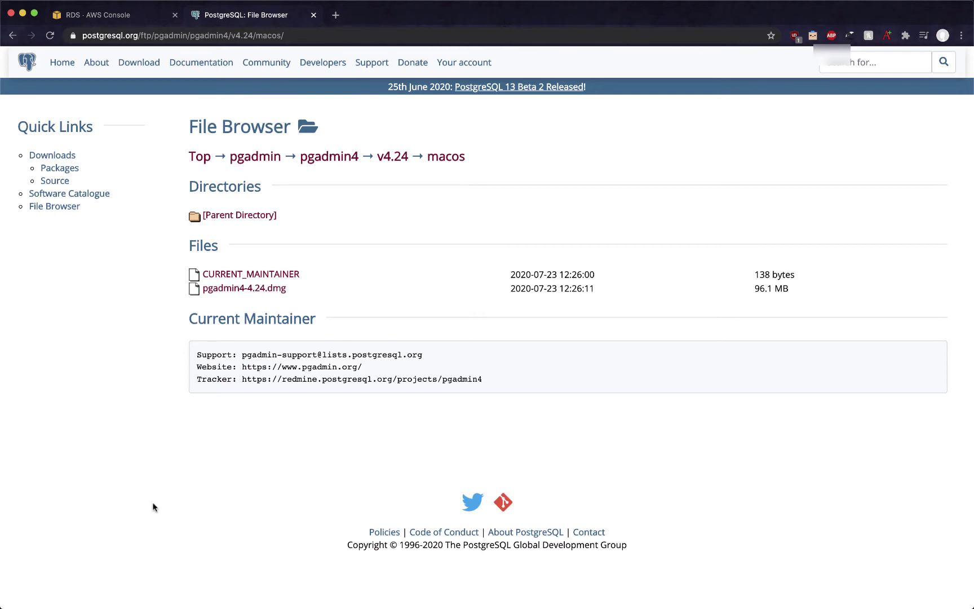
click(669, 409)
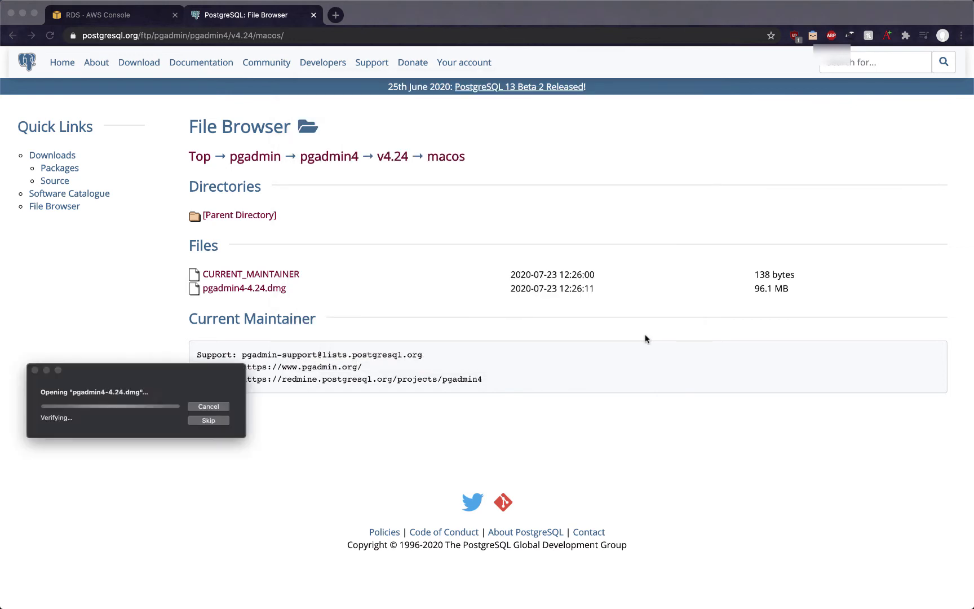
drag(159, 371, 549, 235)
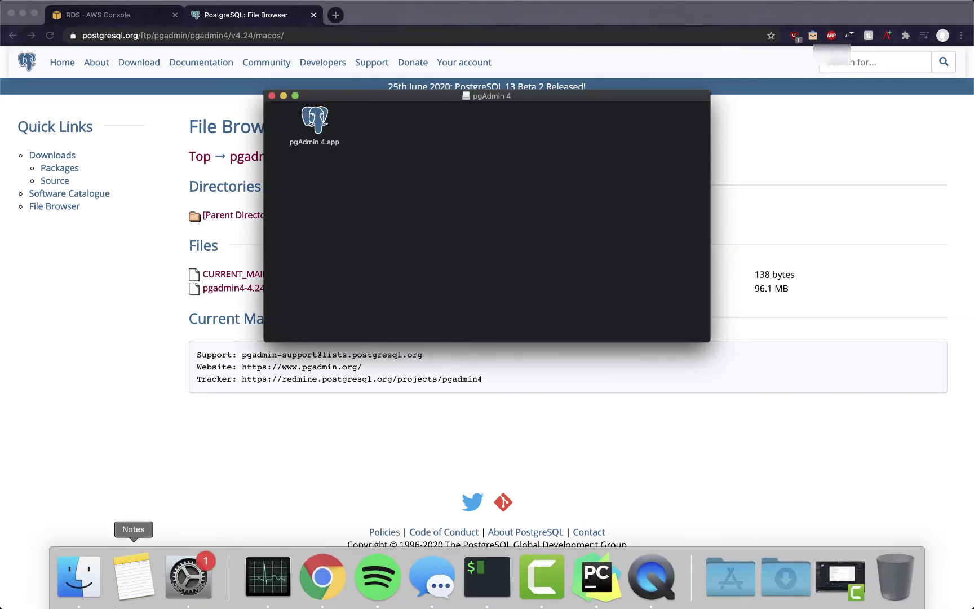
Move a Finder window onto Desktop 4 using Mission Control
click(80, 572)
key(ctrl+Up)
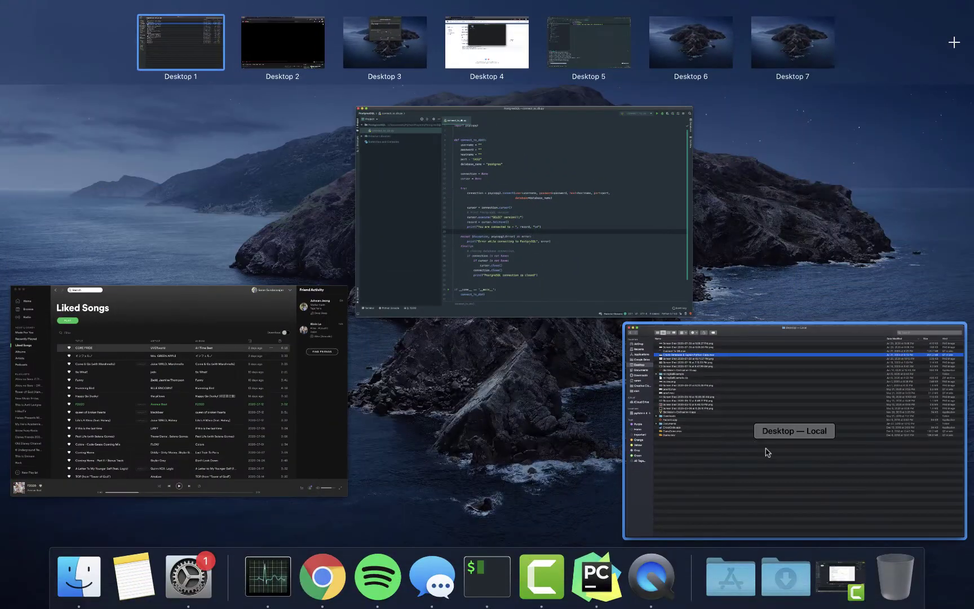
drag(766, 446, 473, 62)
click(473, 62)
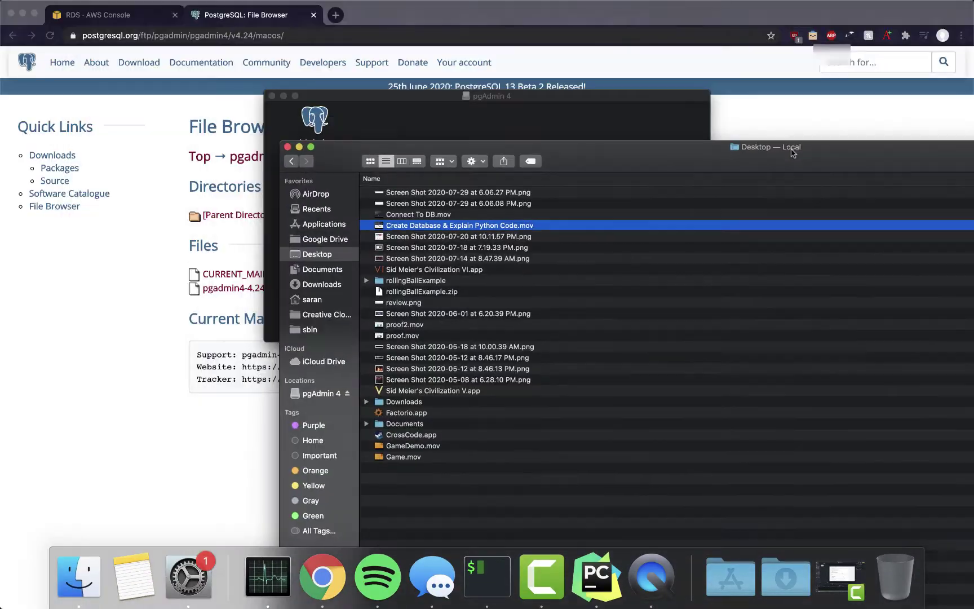
Drag pgAdmin 4.app from the disk window into the Applications folder
click(326, 225)
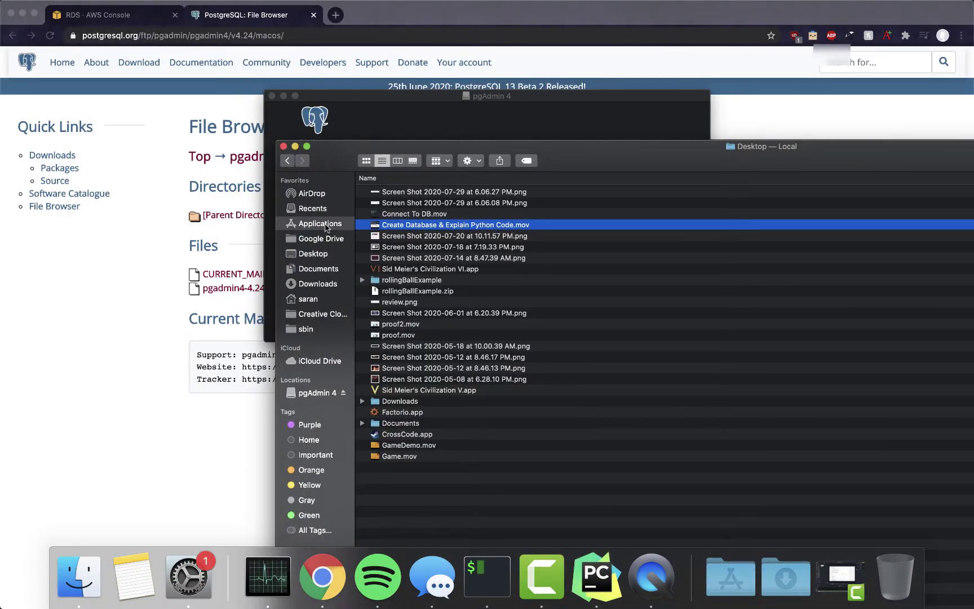
click(496, 97)
drag(496, 97, 769, 97)
click(587, 120)
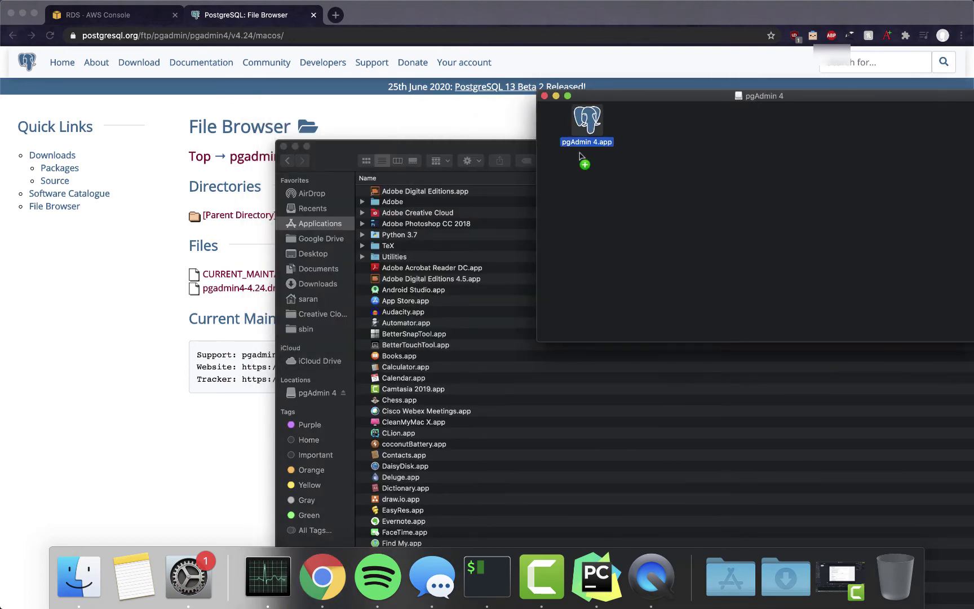
drag(496, 148, 297, 49)
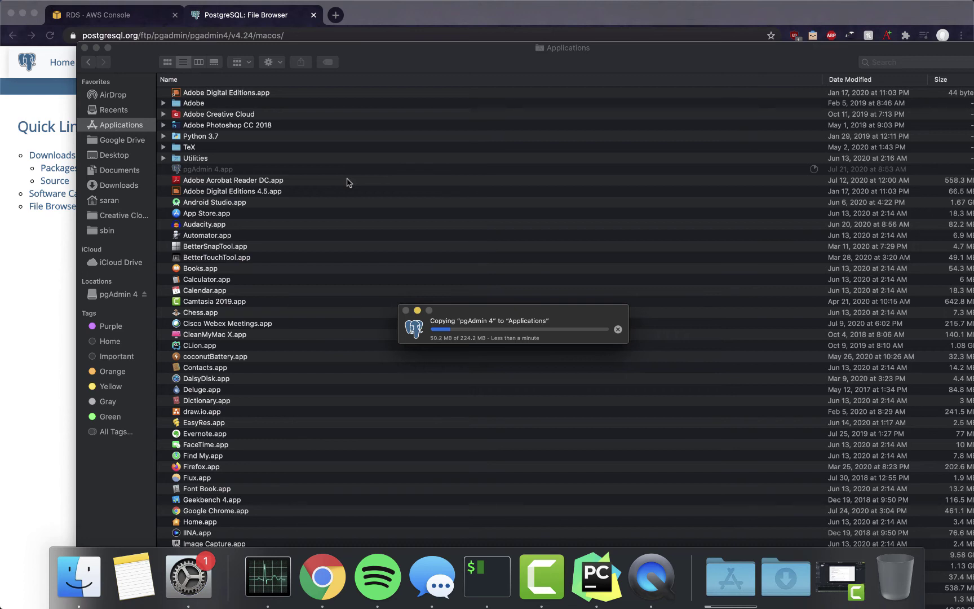
Check Activity Monitor for pg processes, then close it
key(super+space)
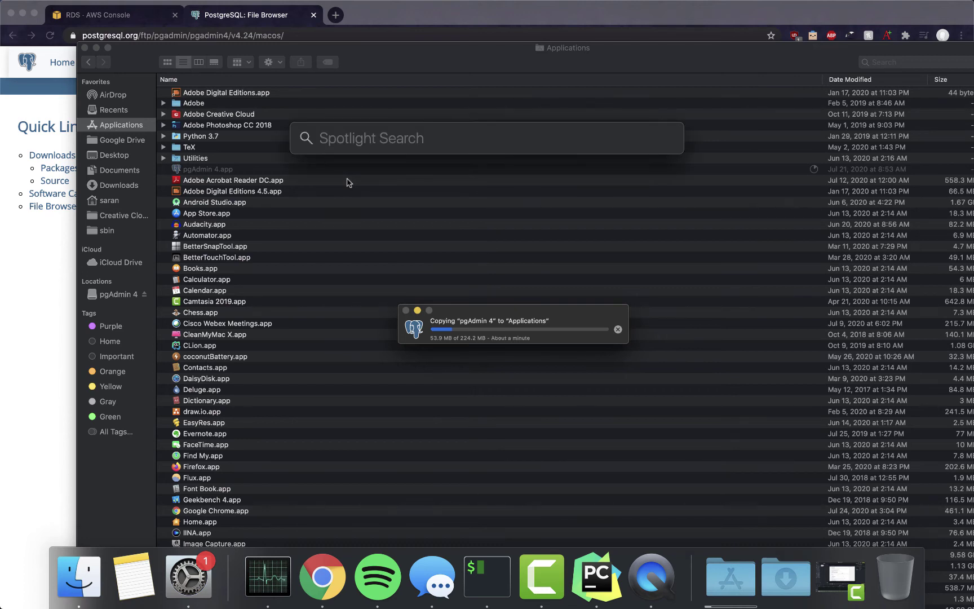
text(act)
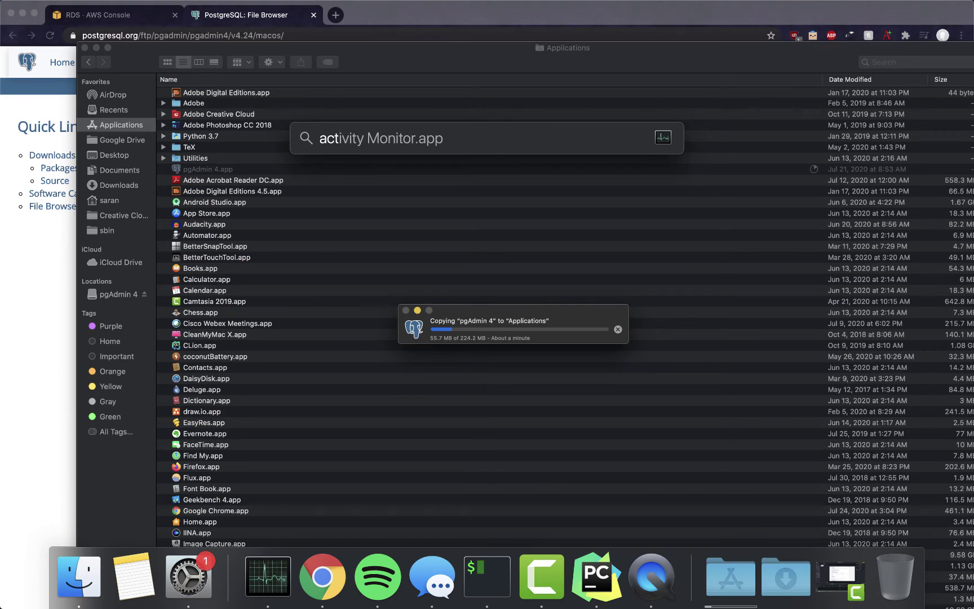
key(Return)
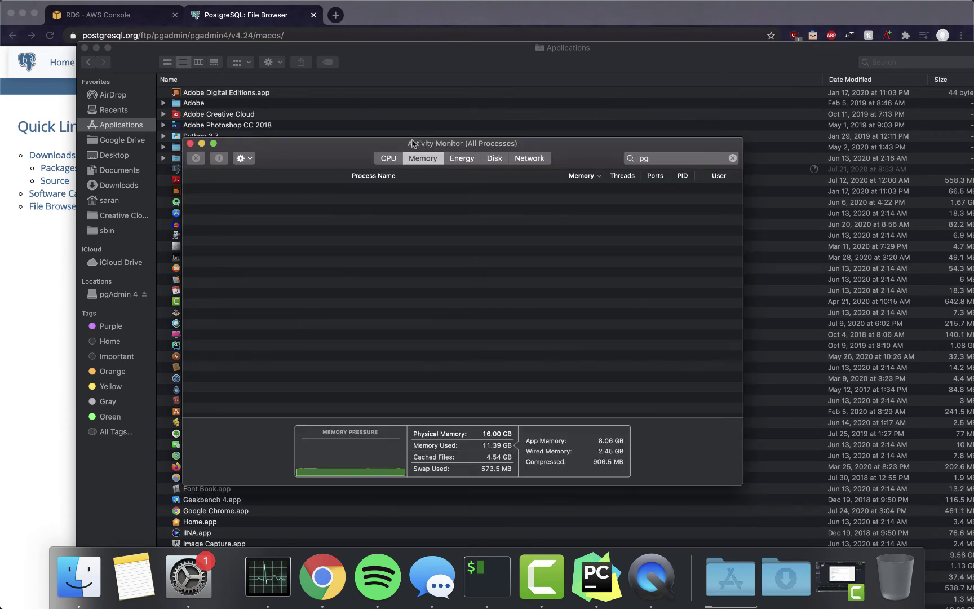
drag(412, 143, 529, 136)
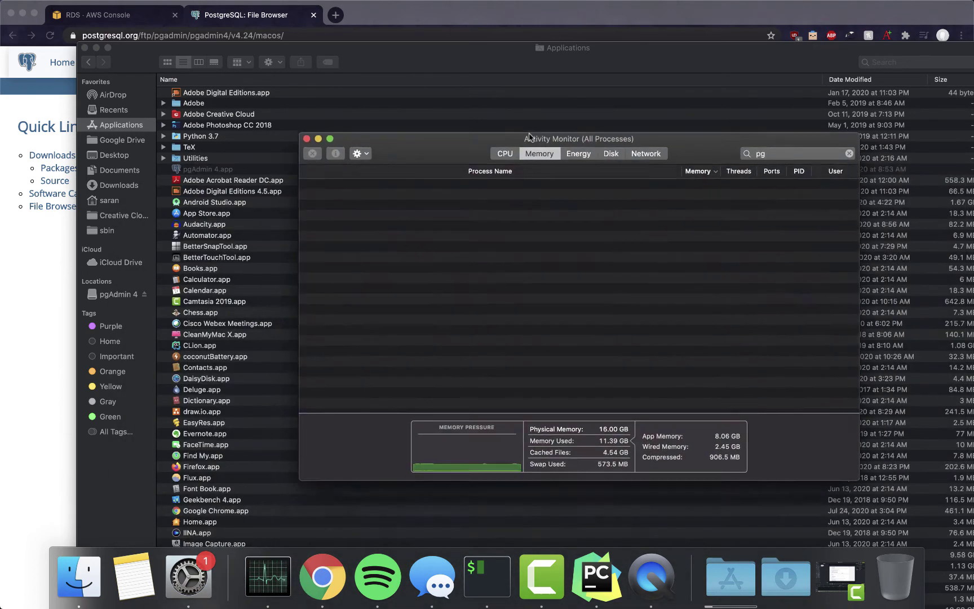
click(781, 150)
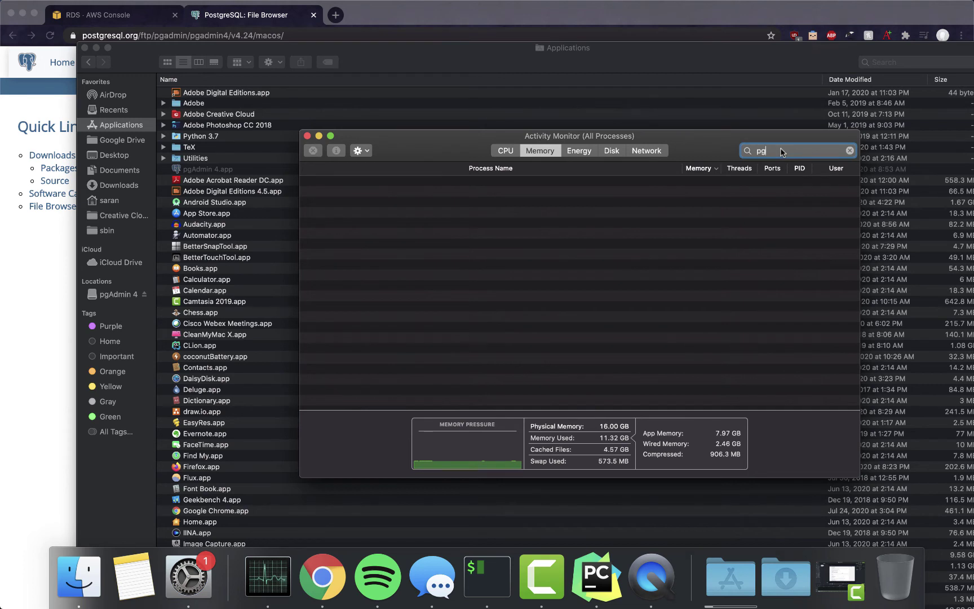
click(663, 195)
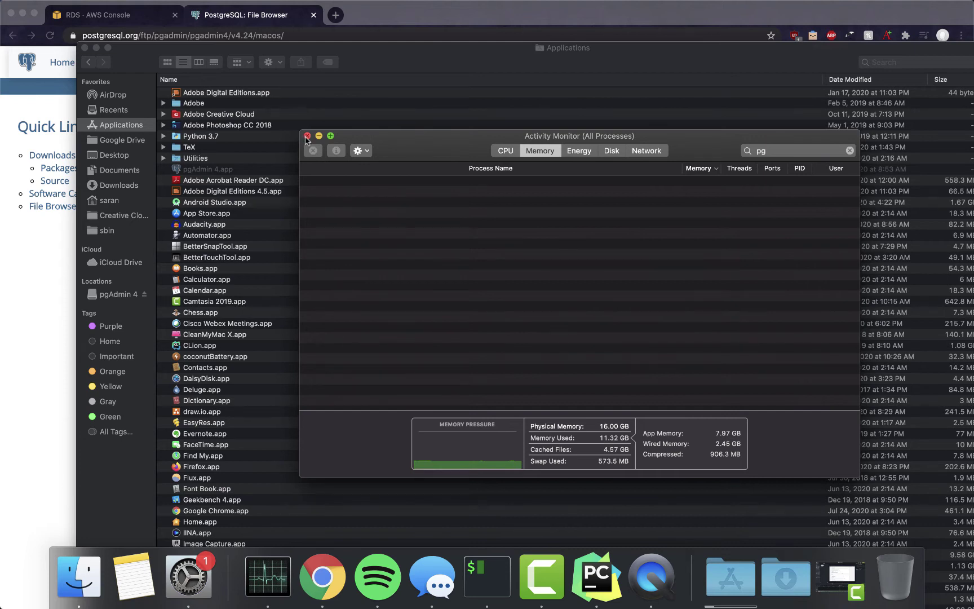
click(307, 137)
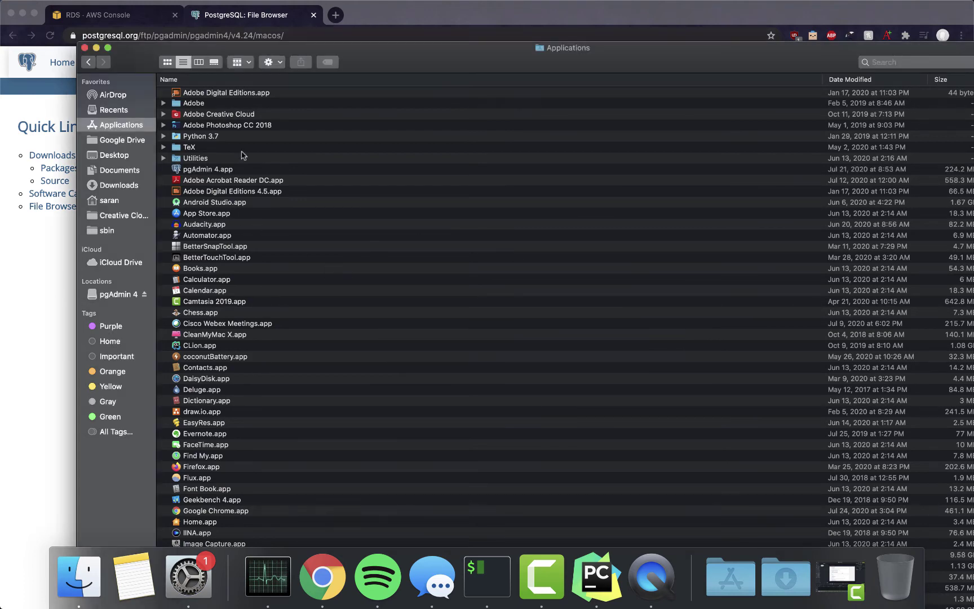
Launch pgAdmin 4 from Spotlight search by typing 'pg'
scroll(242, 282, down, 10)
click(246, 370)
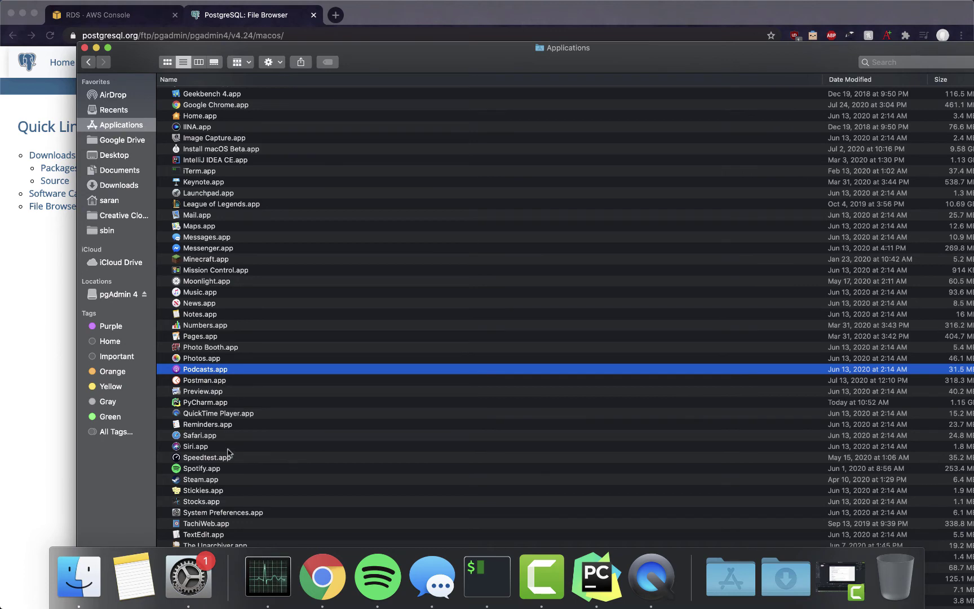
key(super+space)
text(act)
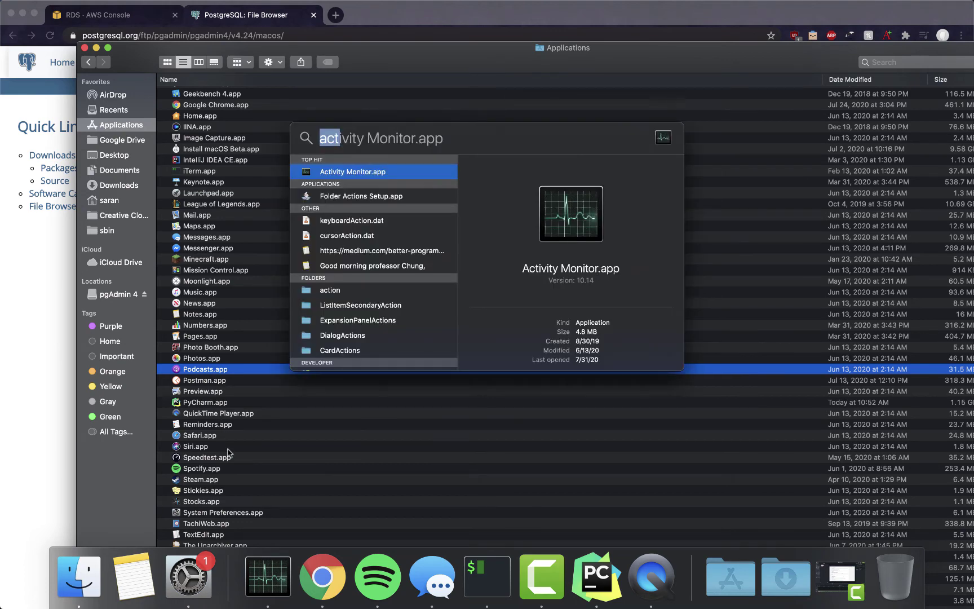
text(pg)
key(Return)
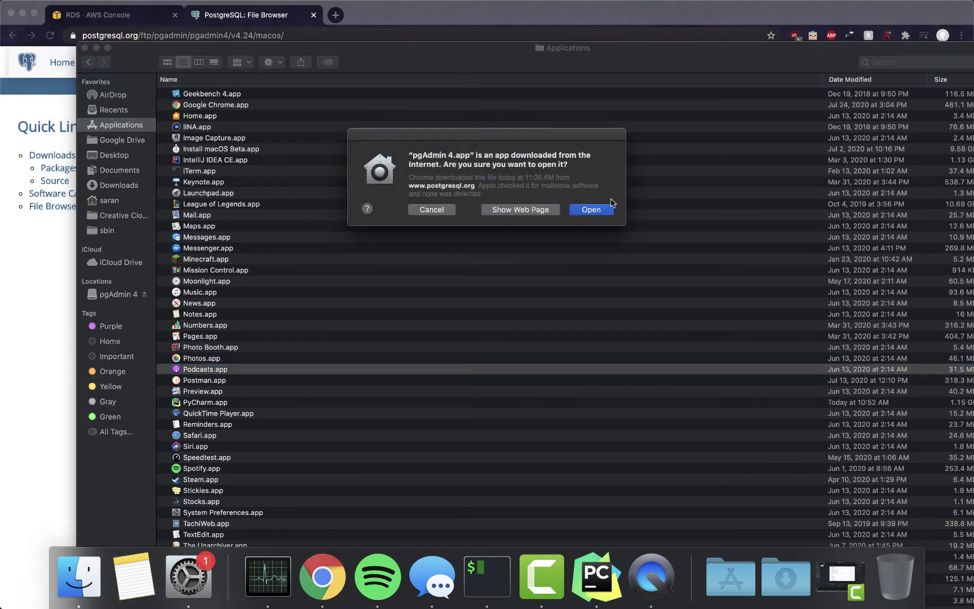
Confirm opening the downloaded pgAdmin 4 app, then bring up System Preferences
click(596, 212)
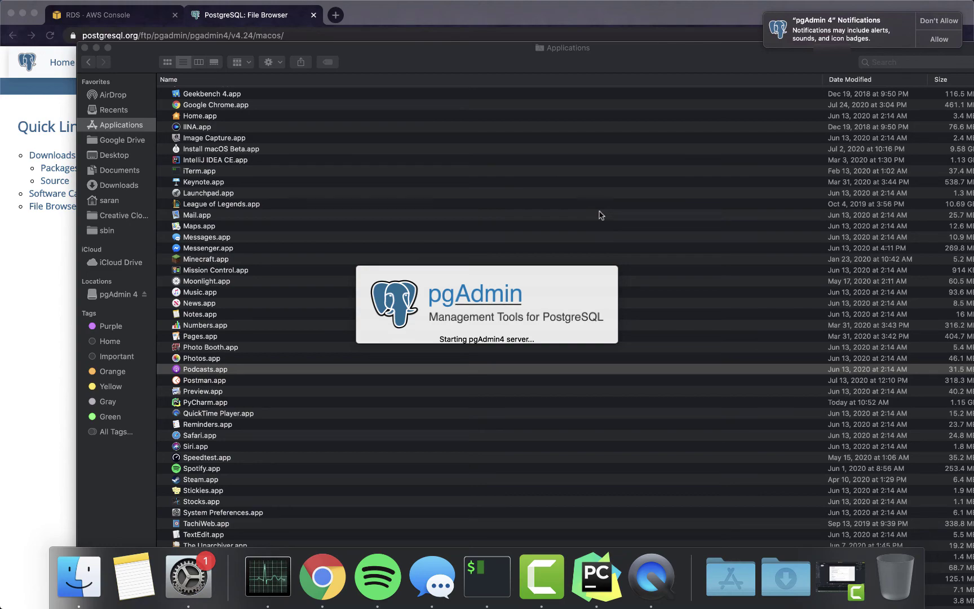
click(199, 583)
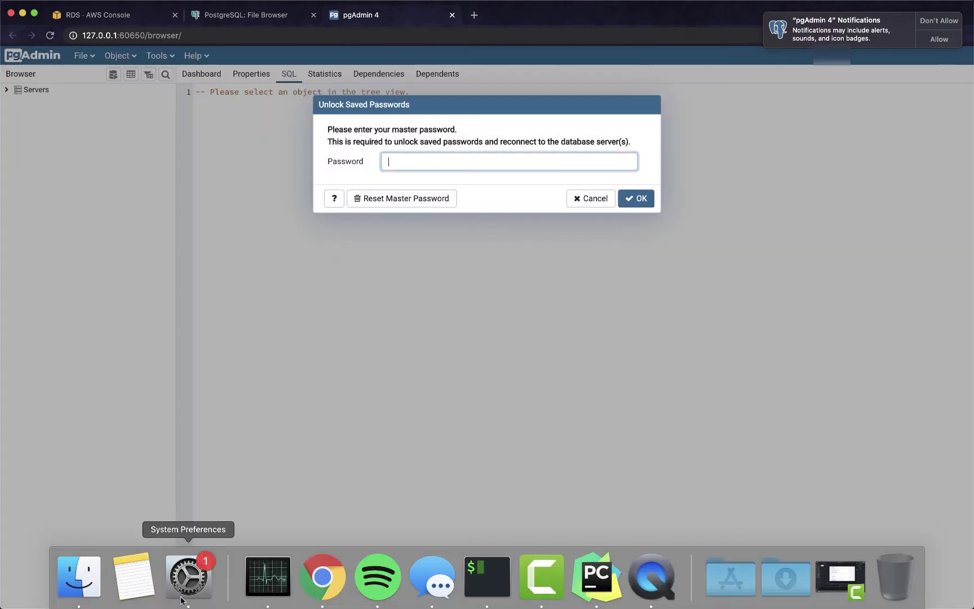
click(187, 580)
Open Security & Privacy's General settings and unlock them with the lock
drag(526, 16, 576, 151)
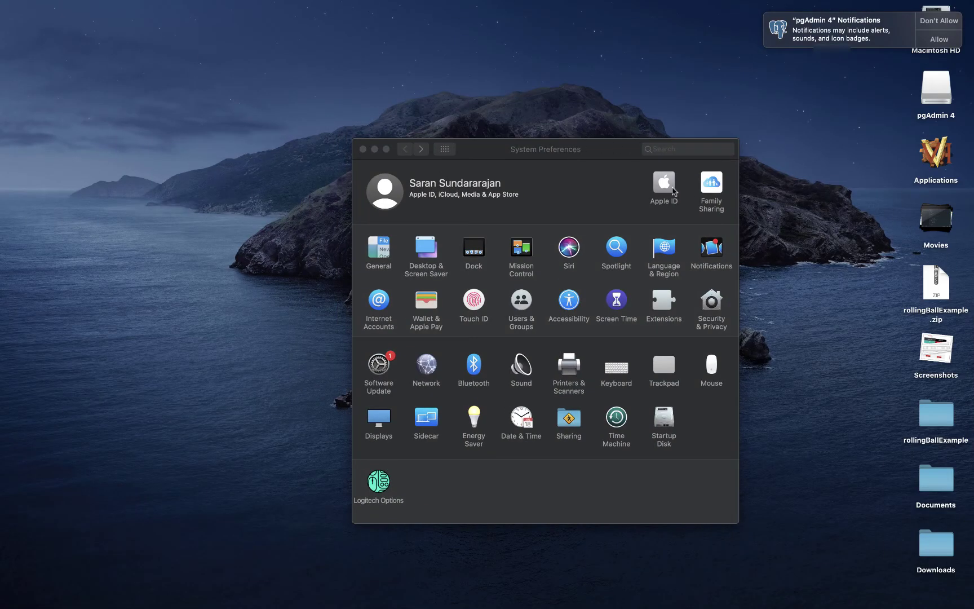
click(717, 297)
click(475, 182)
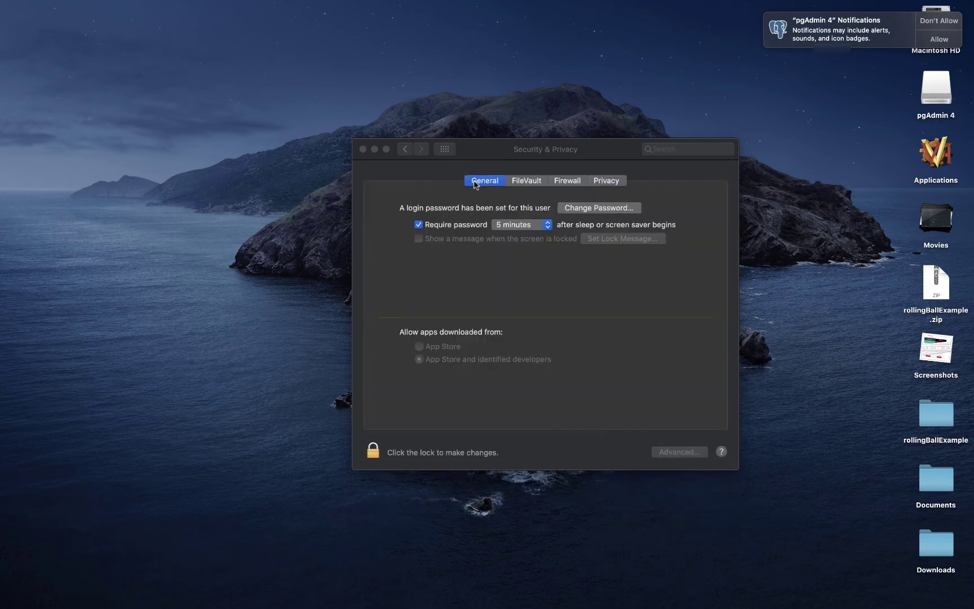
click(374, 454)
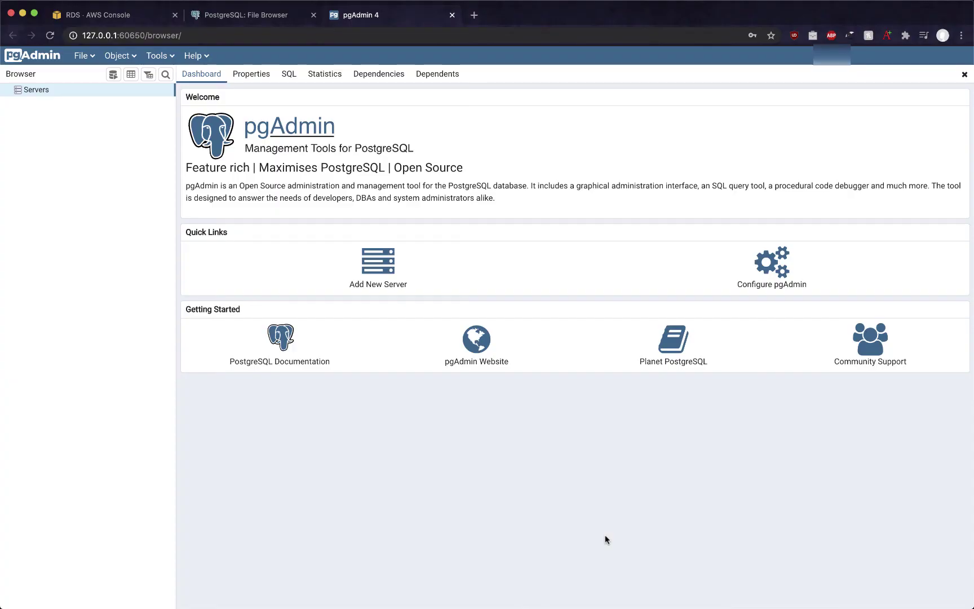
Create a server named 'AWS' and paste the RDS database endpoint as its host
click(385, 259)
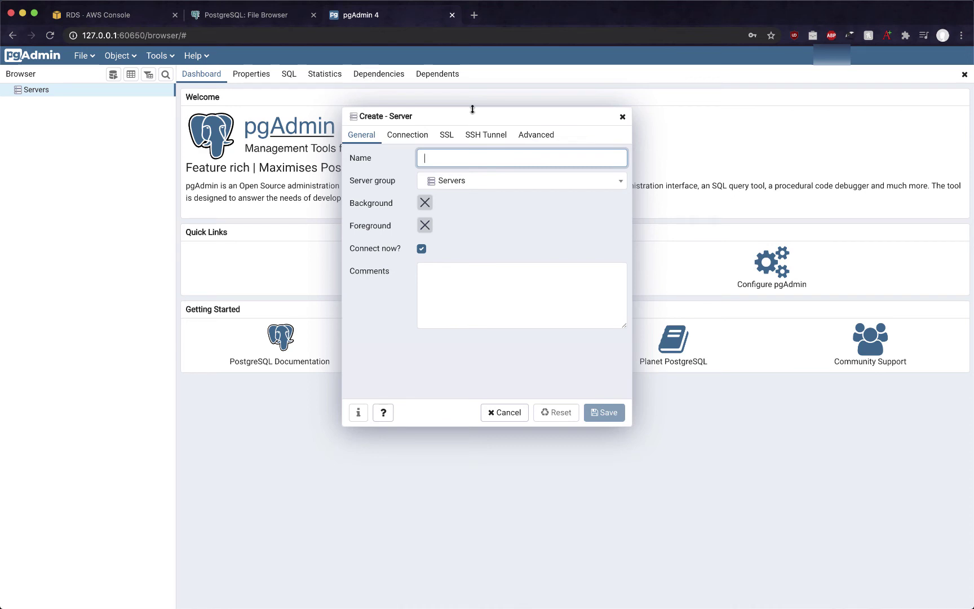
text(AWS RDS)
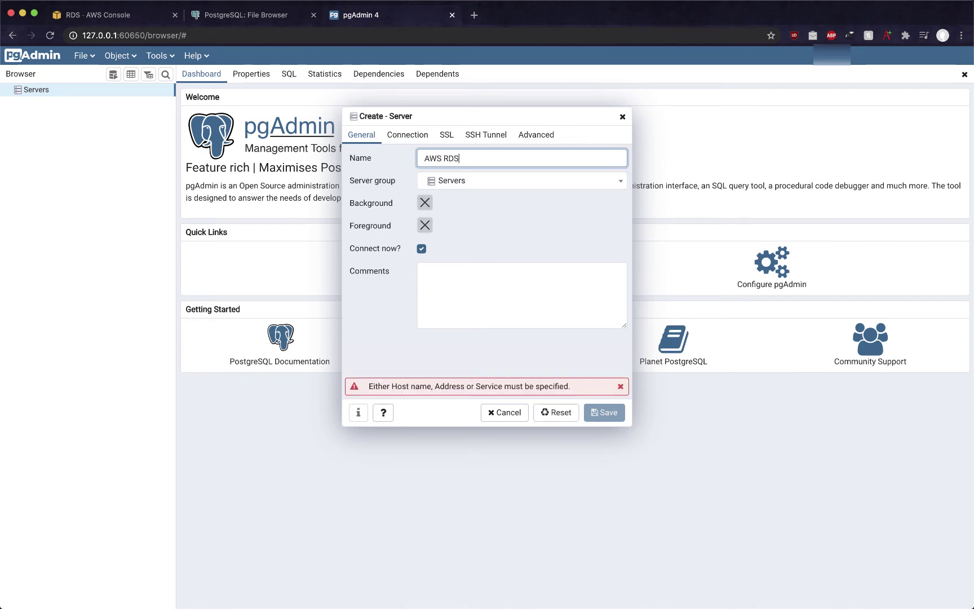
click(412, 135)
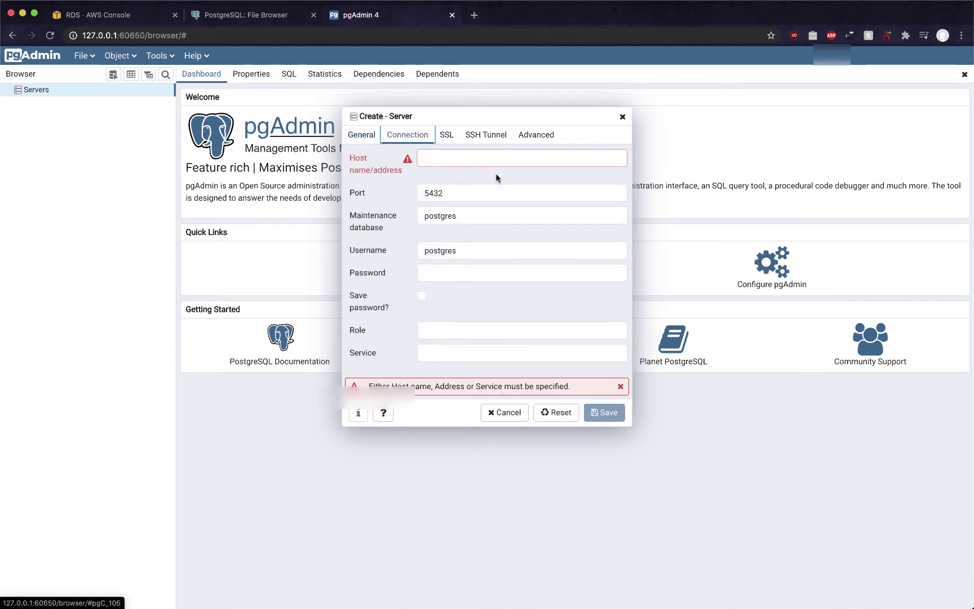
click(122, 22)
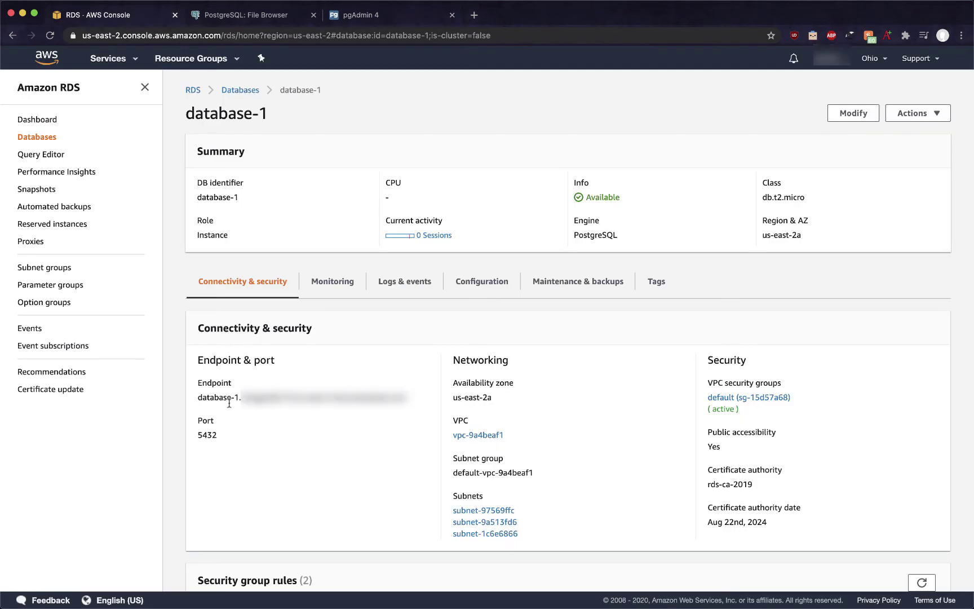
drag(198, 399, 414, 399)
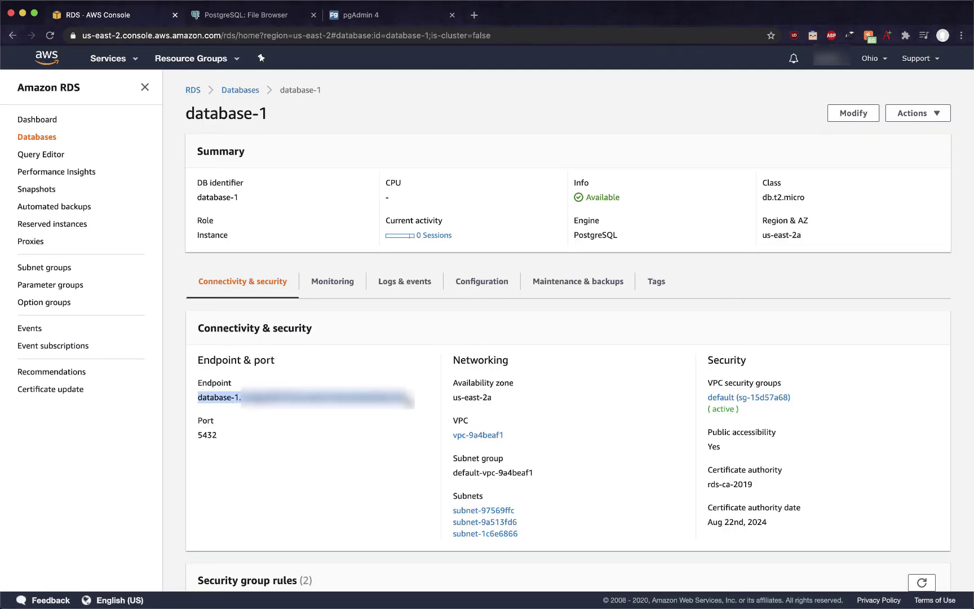
click(254, 17)
click(366, 16)
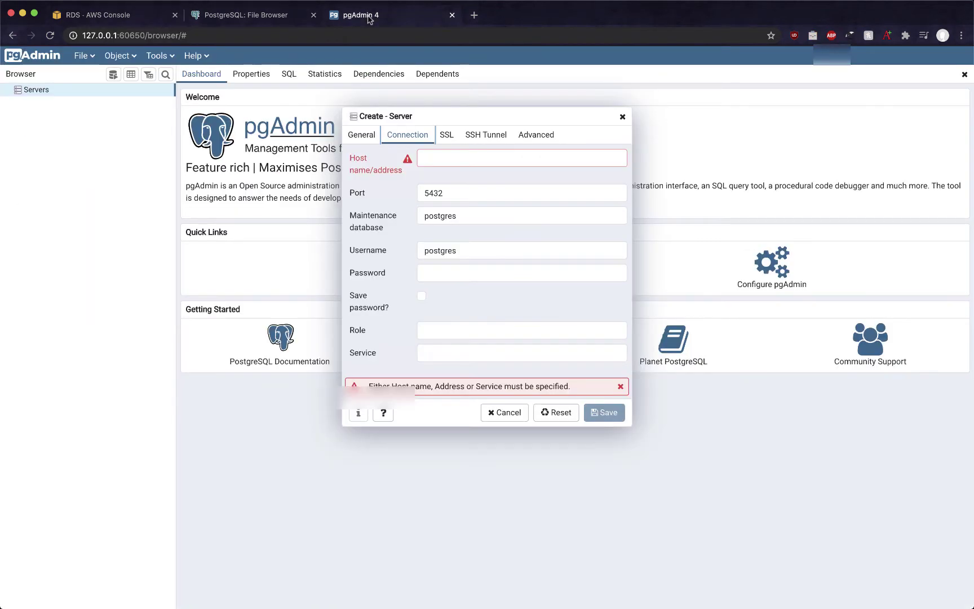
click(457, 159)
key(super+v)
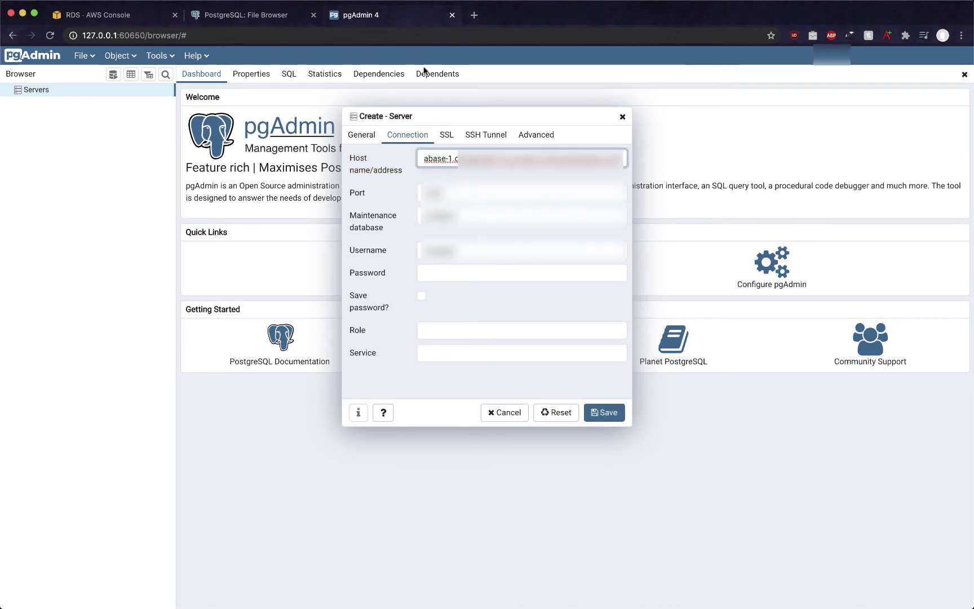
drag(391, 17, 272, 17)
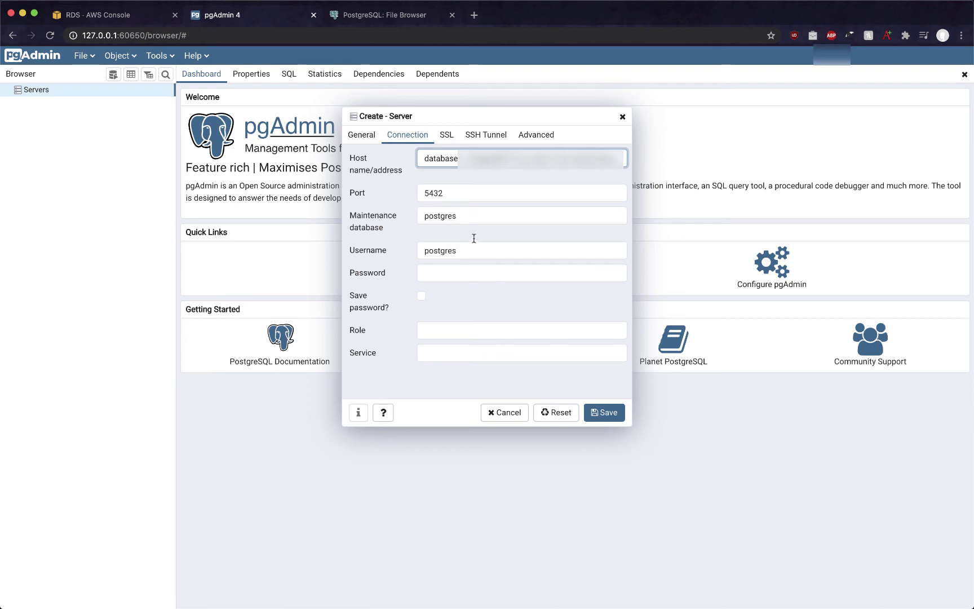
Enter the database username and password, and tick Save password
drag(477, 251, 425, 250)
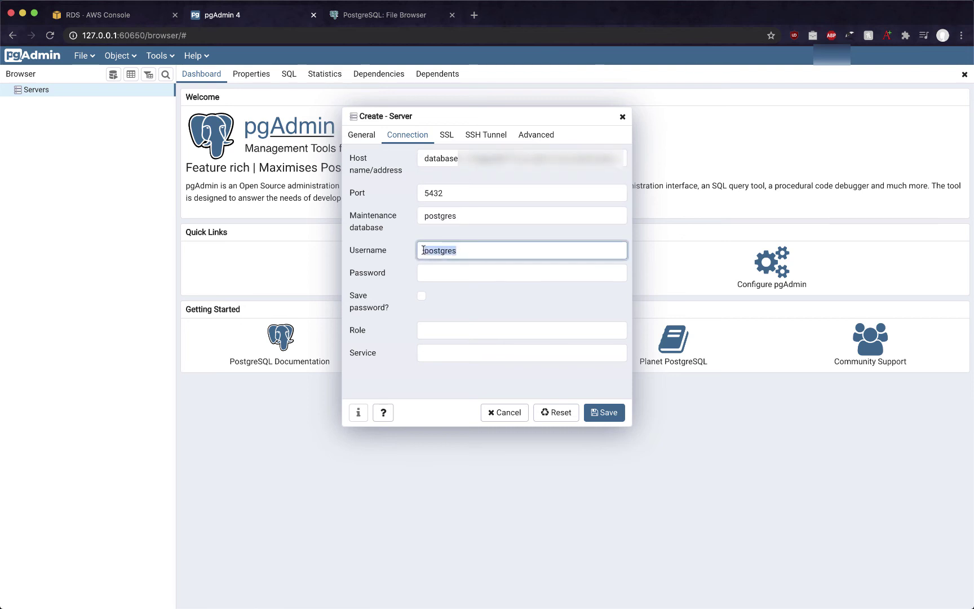
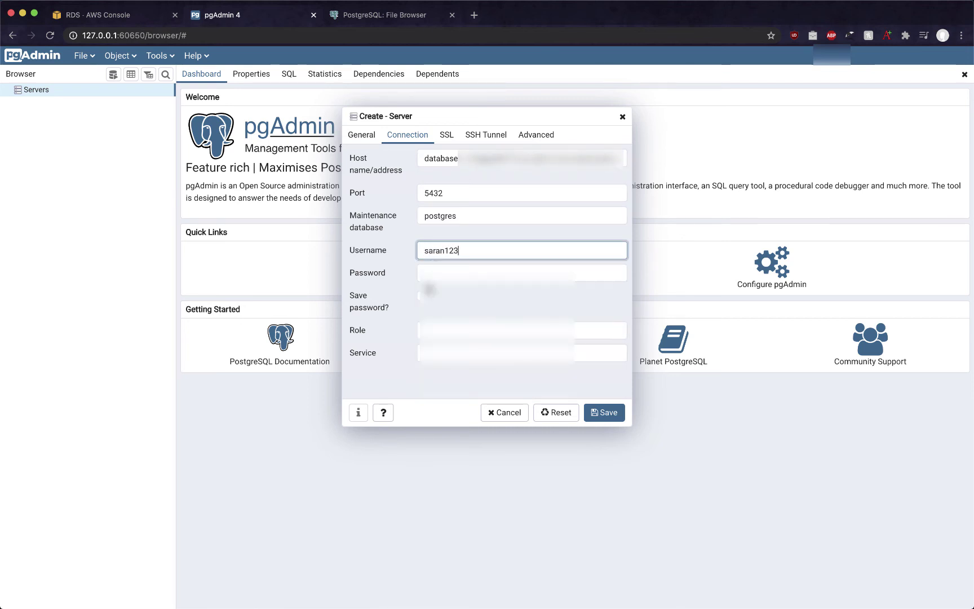
click(447, 274)
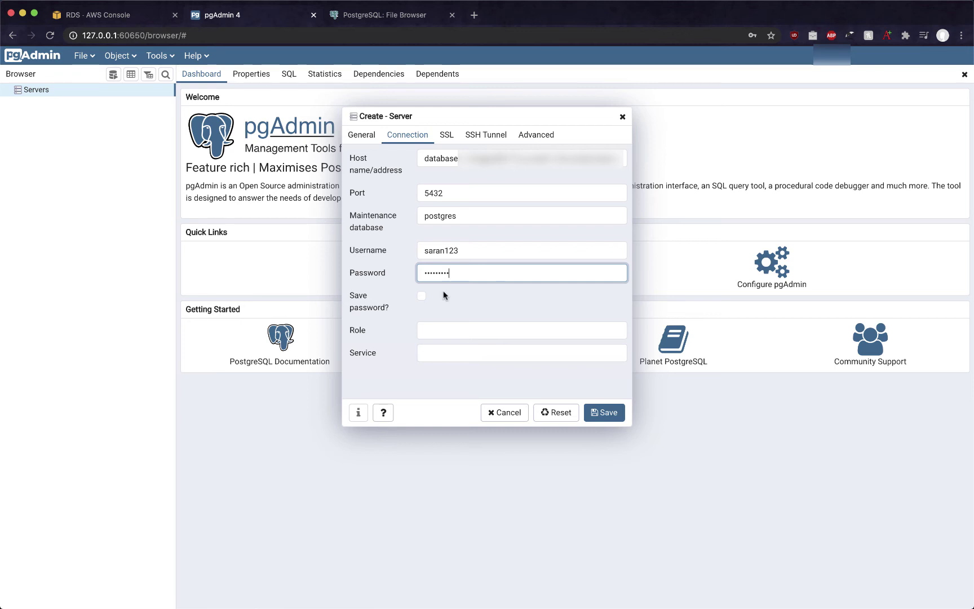
click(422, 294)
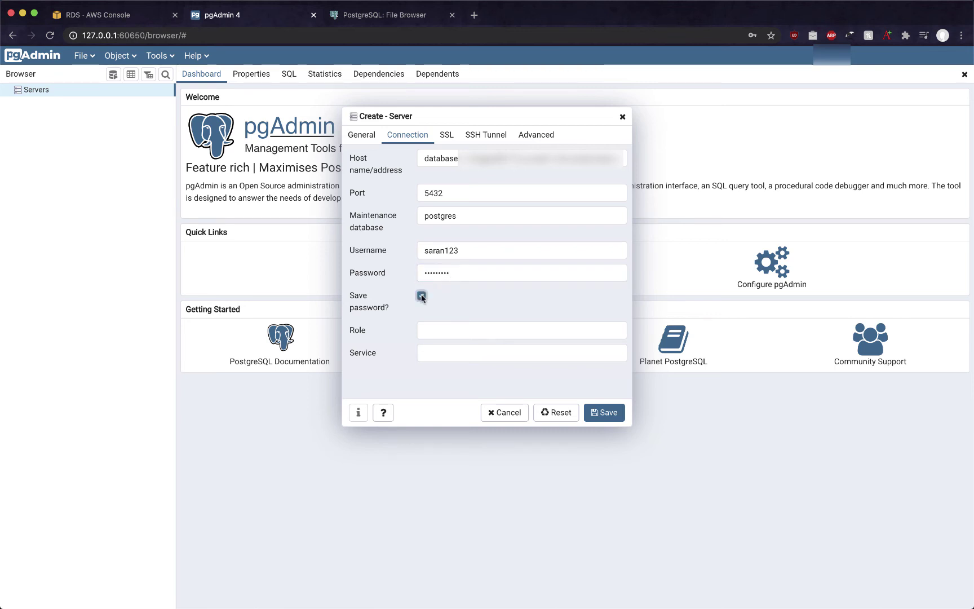
click(366, 138)
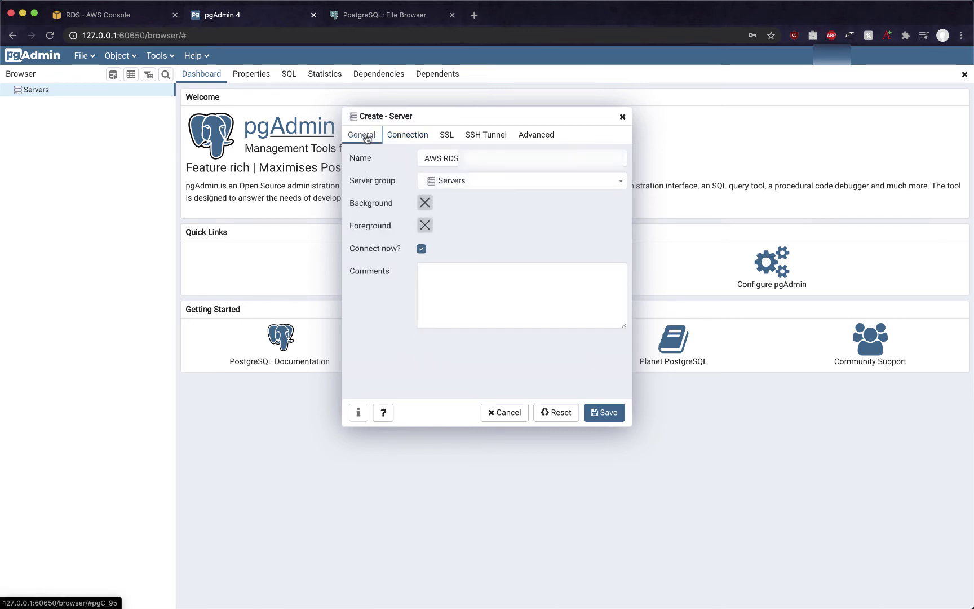
Try saving the AWS server, dismiss the 'timeout expired' error, and return to the AWS console
click(607, 414)
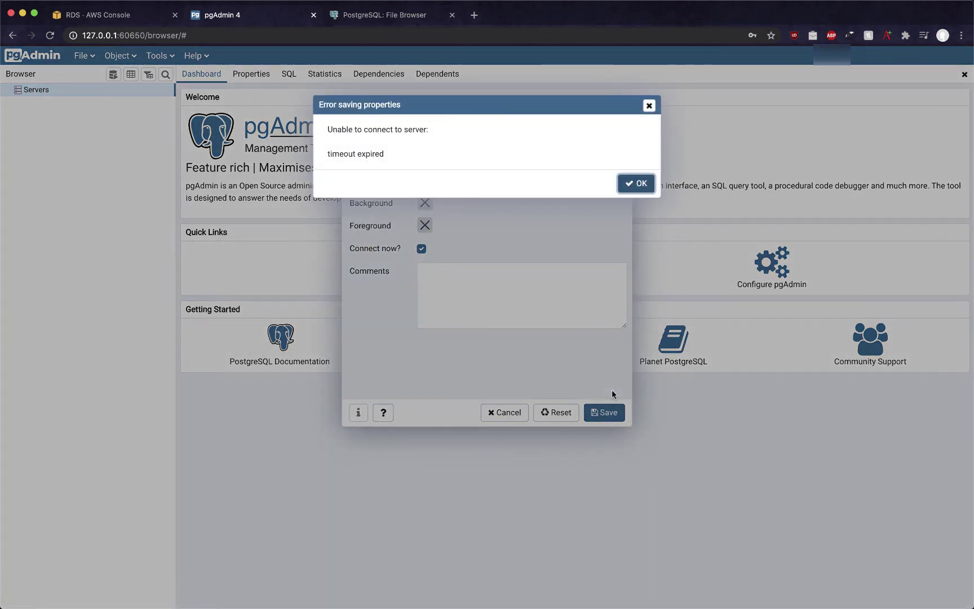
click(329, 154)
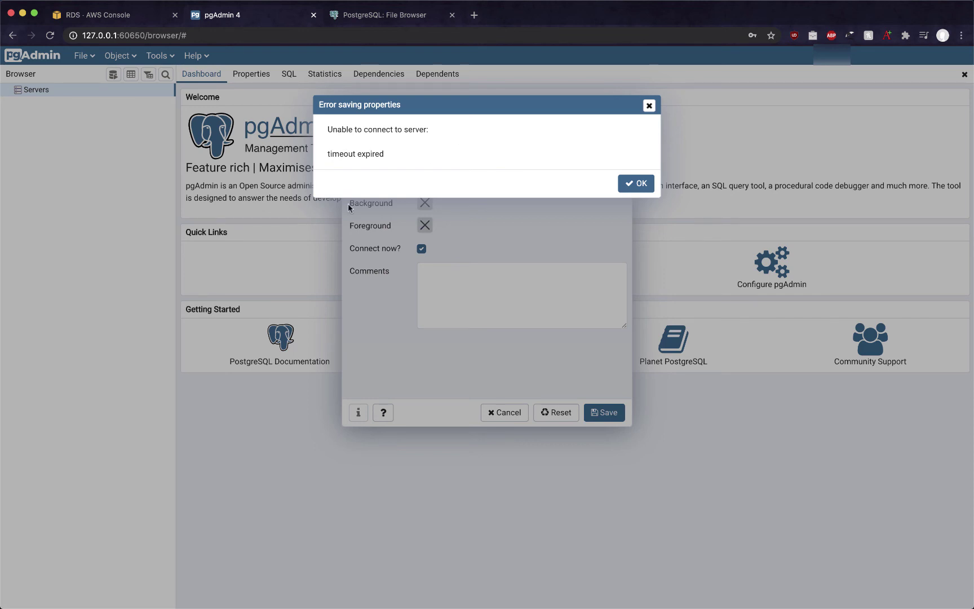
click(634, 186)
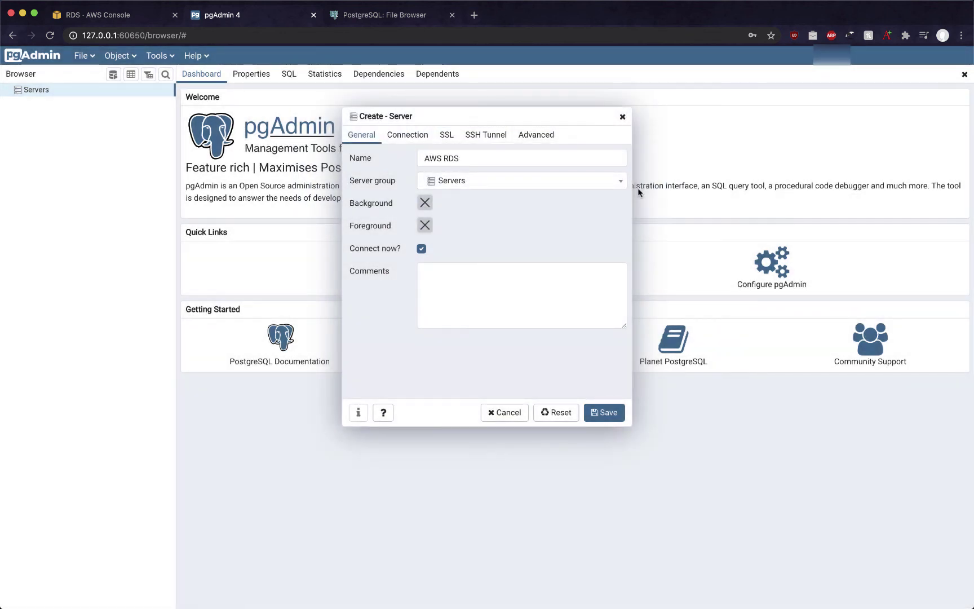
click(132, 19)
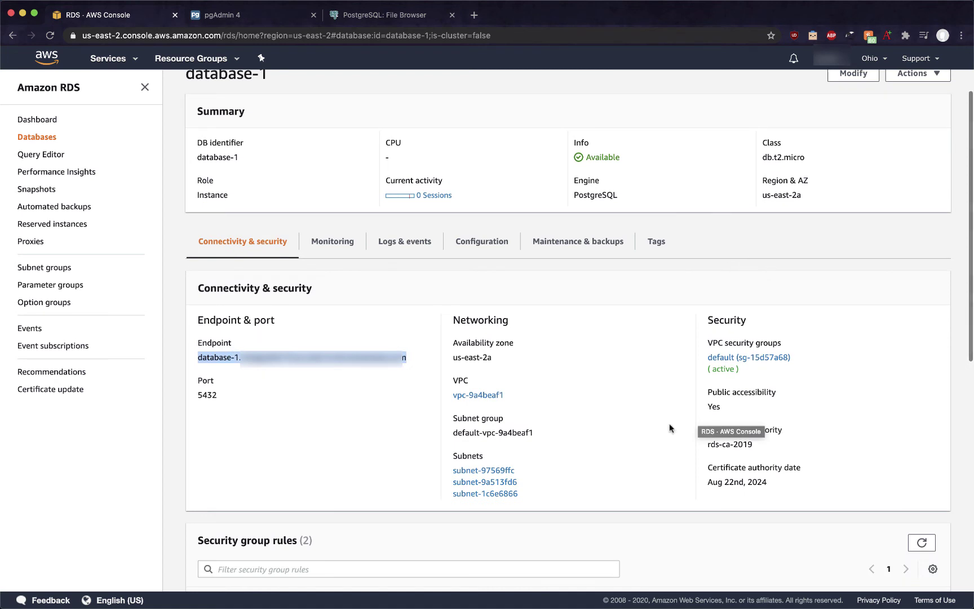
Open the database's default security group and start editing its inbound rules
click(629, 293)
scroll(573, 307, up, 2)
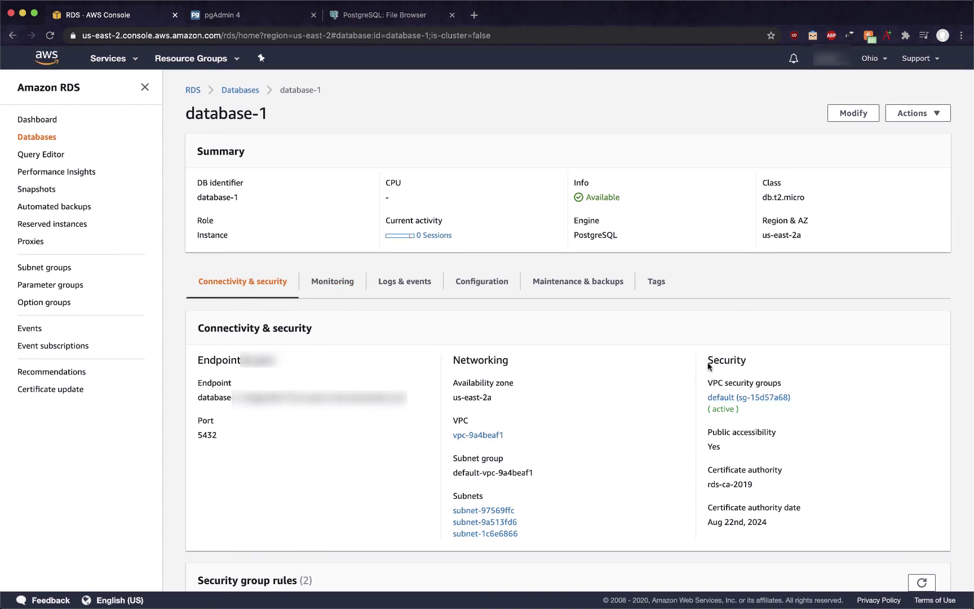
drag(708, 365, 789, 366)
click(790, 367)
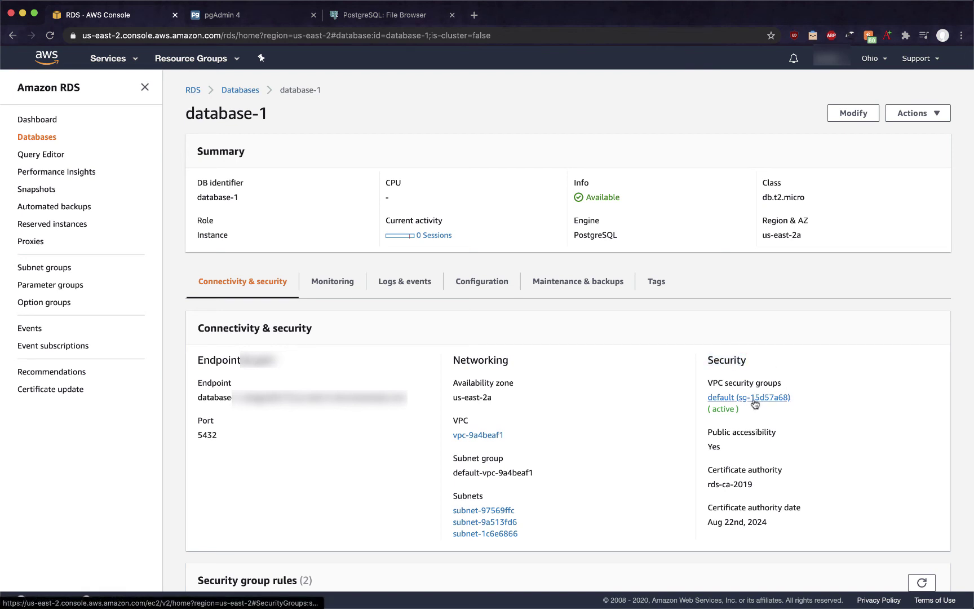
click(754, 401)
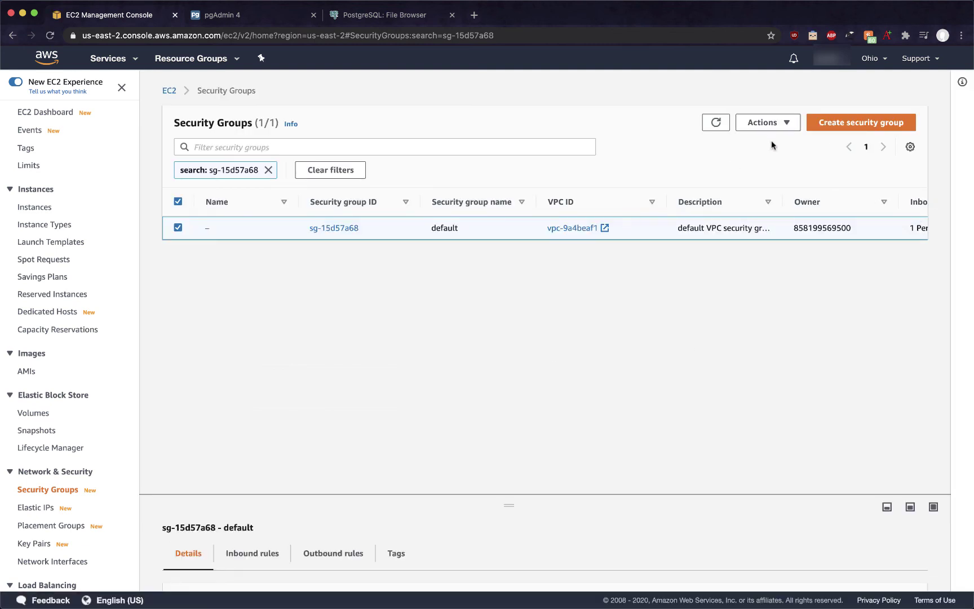
click(767, 123)
click(771, 158)
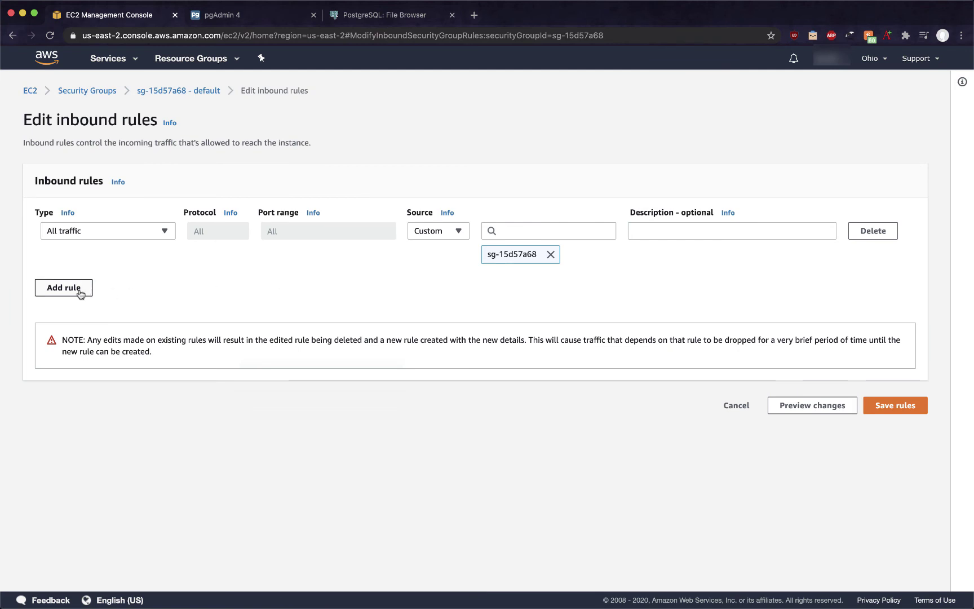
Add an All traffic inbound rule with source My IP and save the rules
click(71, 288)
click(115, 280)
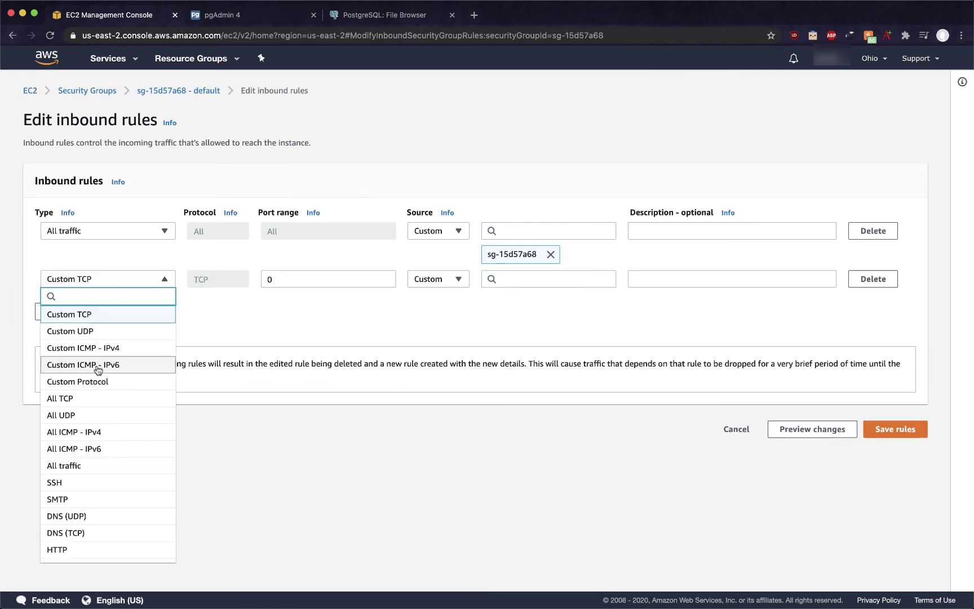
click(84, 465)
click(442, 280)
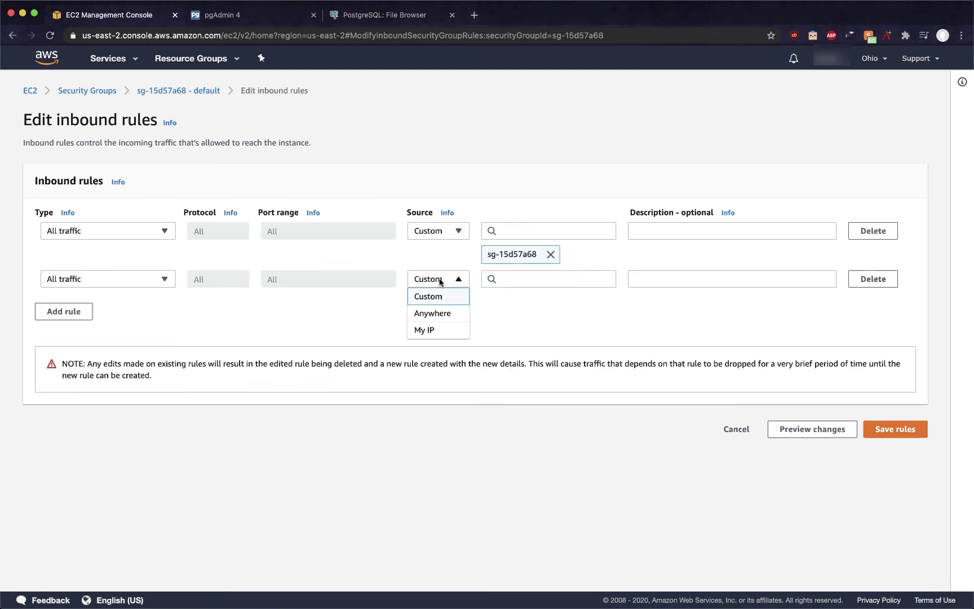
click(438, 328)
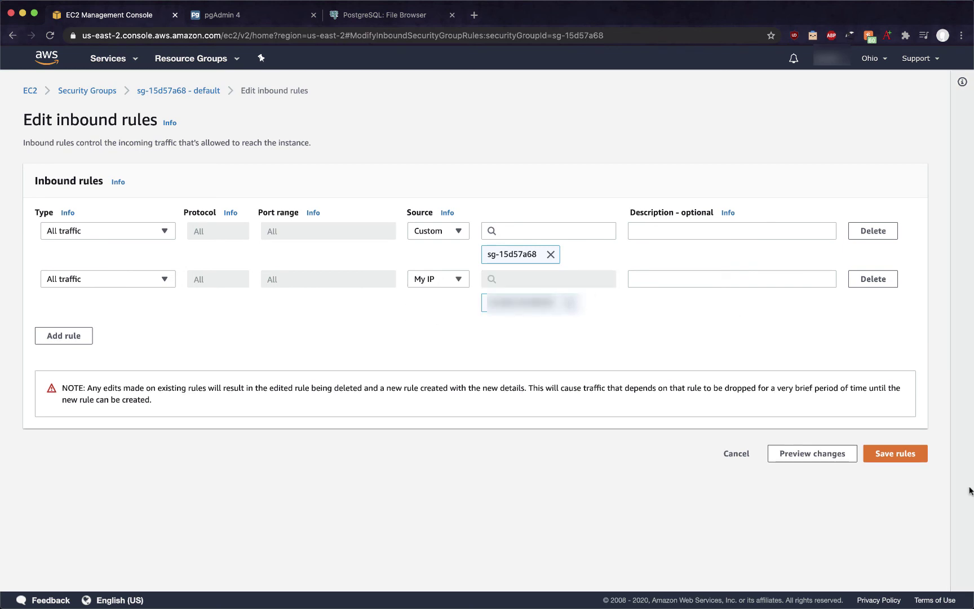
click(892, 459)
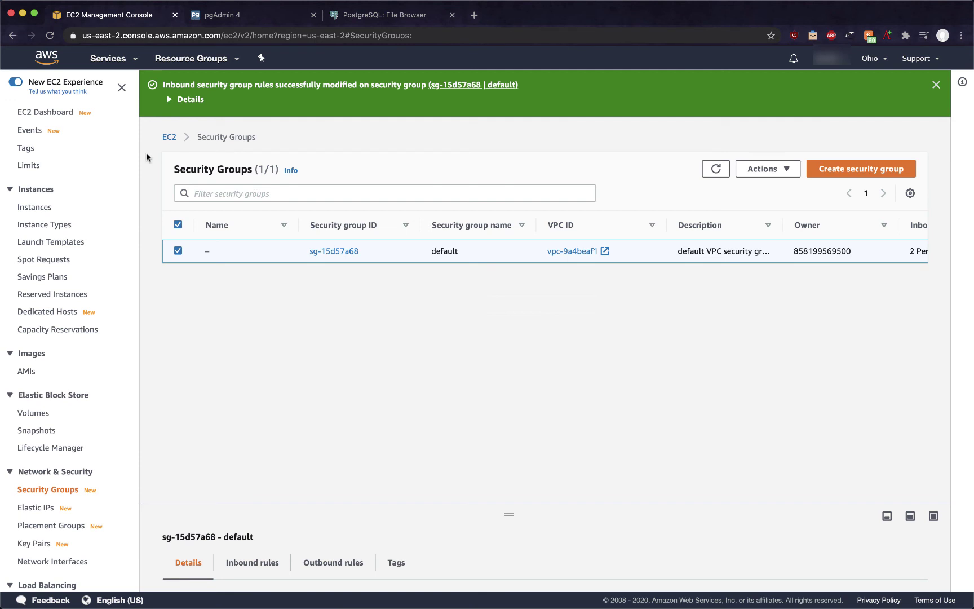
click(116, 58)
Reopen the RDS database-1 details page, then return to pgAdmin 4
text(rds)
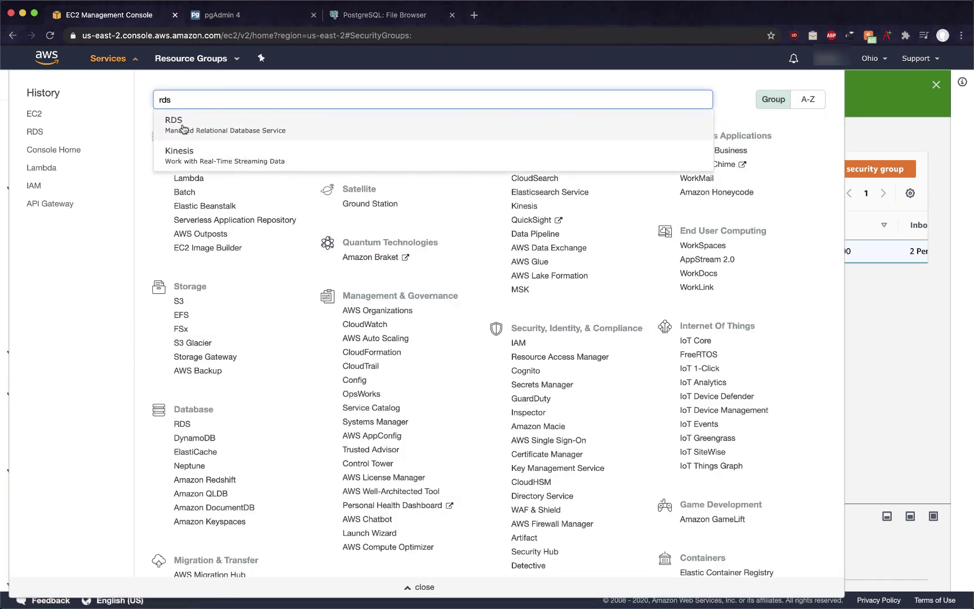
click(182, 125)
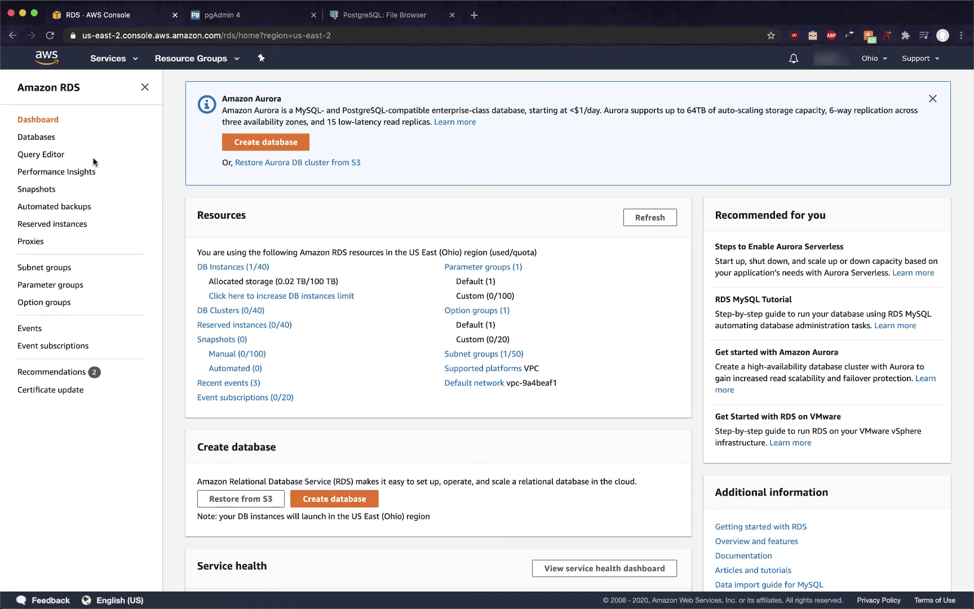
click(39, 139)
click(287, 215)
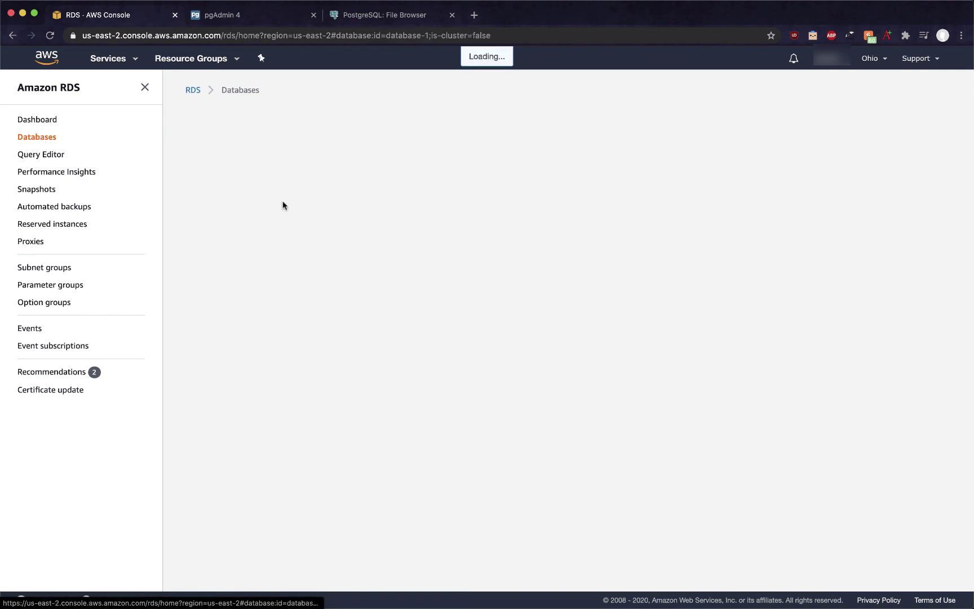
click(372, 17)
click(224, 8)
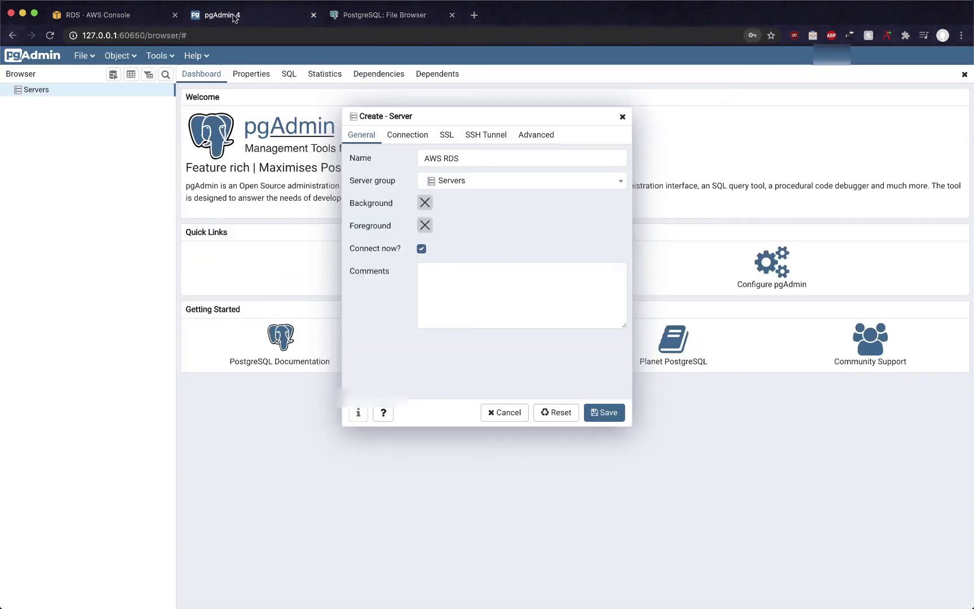
Save and connect the AWS server, then browse the postgres database's Dashboard and Schemas SQL
click(775, 52)
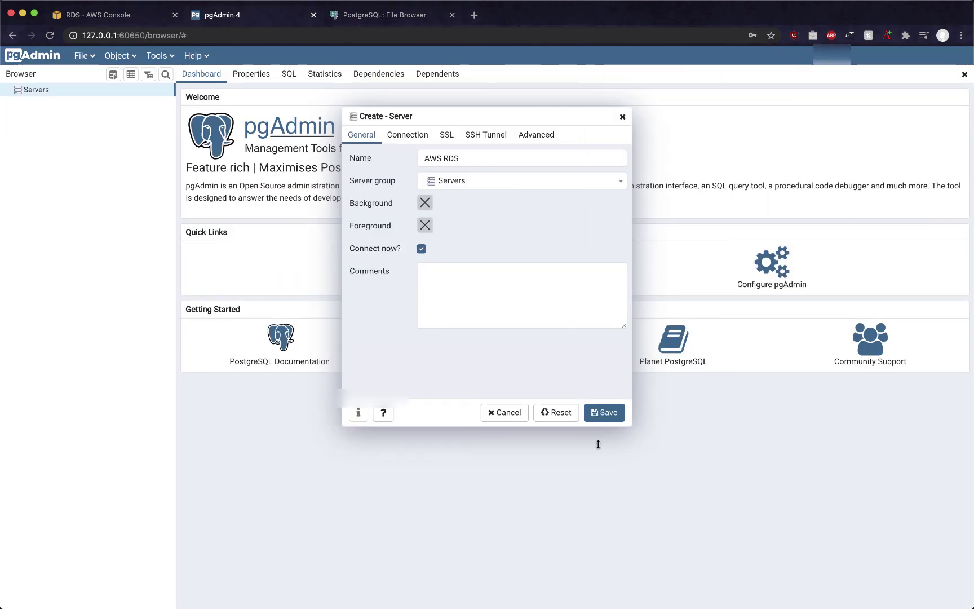
click(608, 410)
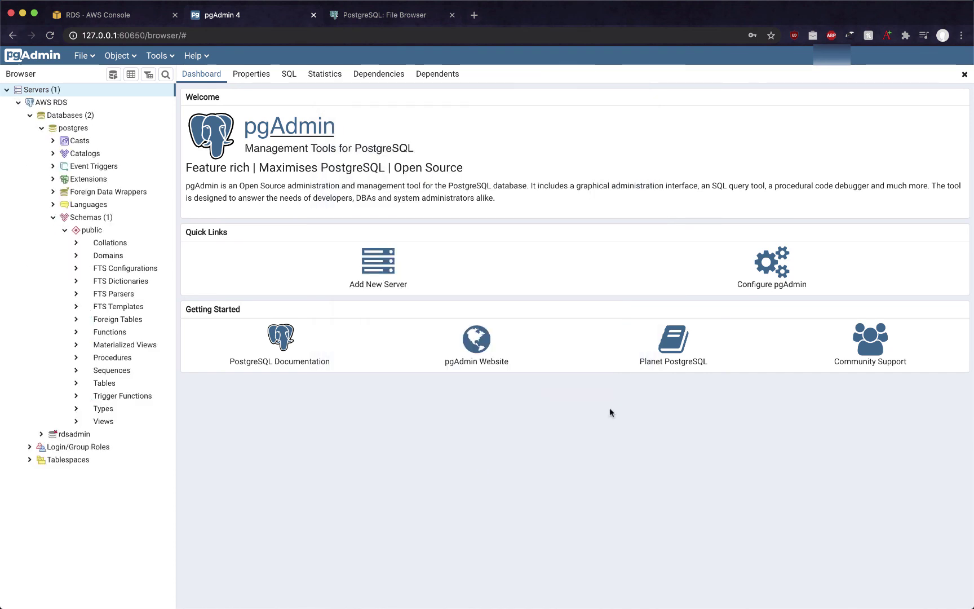
click(94, 133)
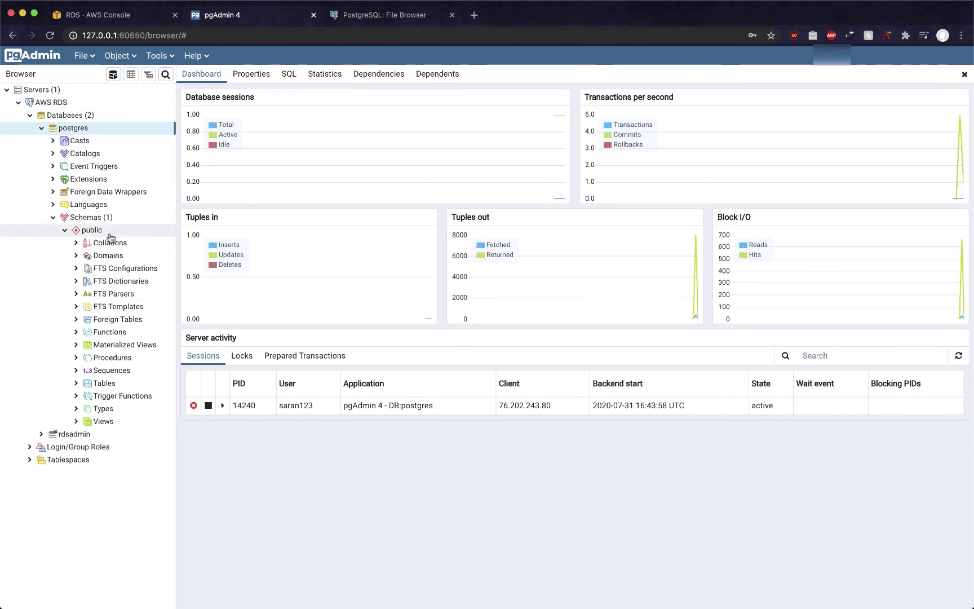
click(90, 217)
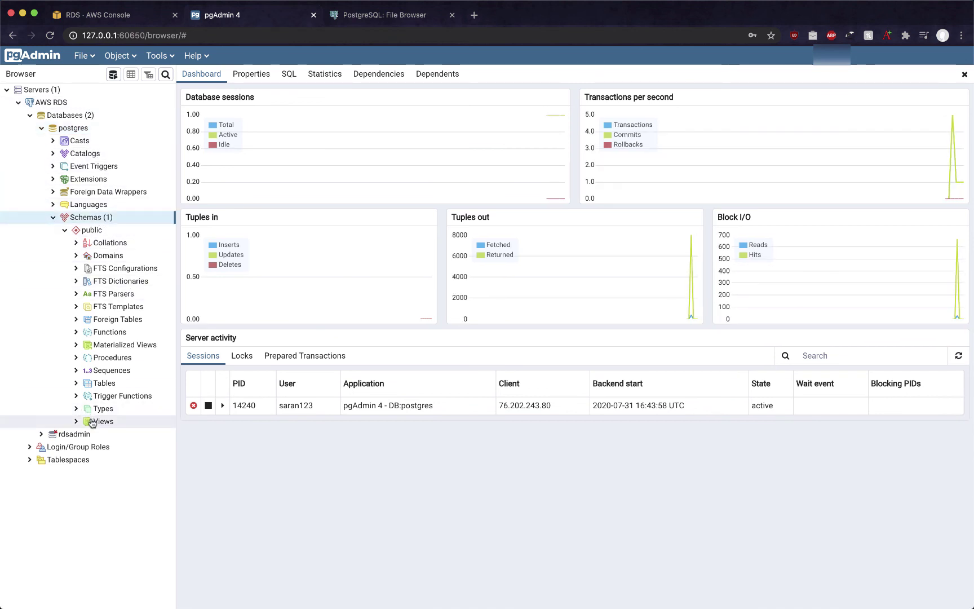
click(287, 75)
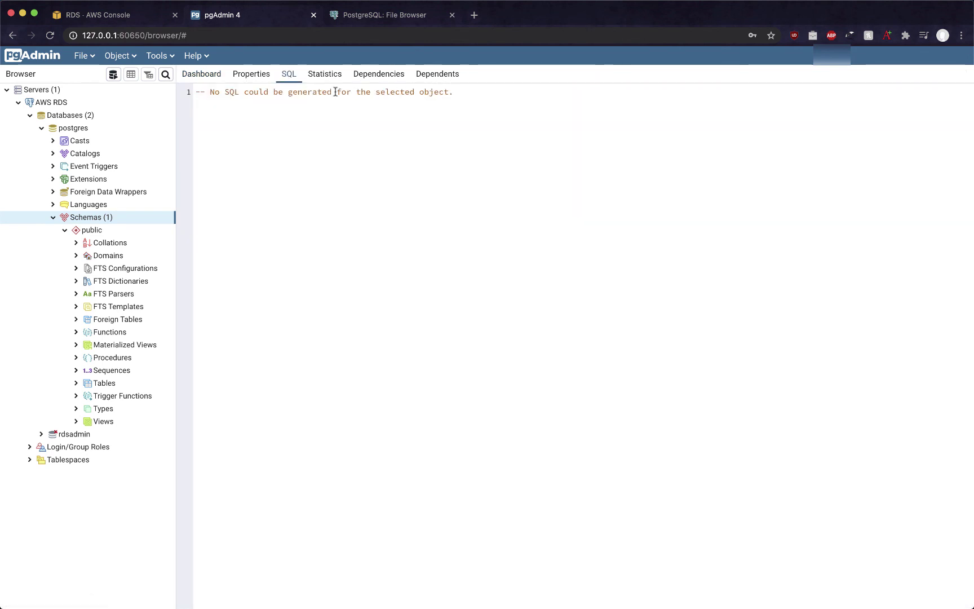
click(213, 76)
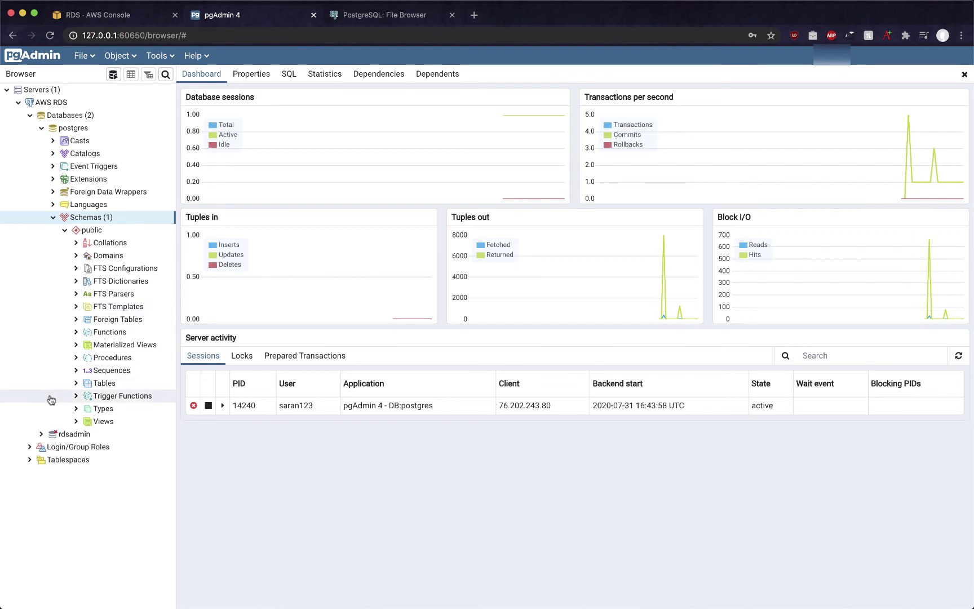
Try opening rdsadmin, dismiss the rejected-connection error, and return to the AWS console
click(82, 435)
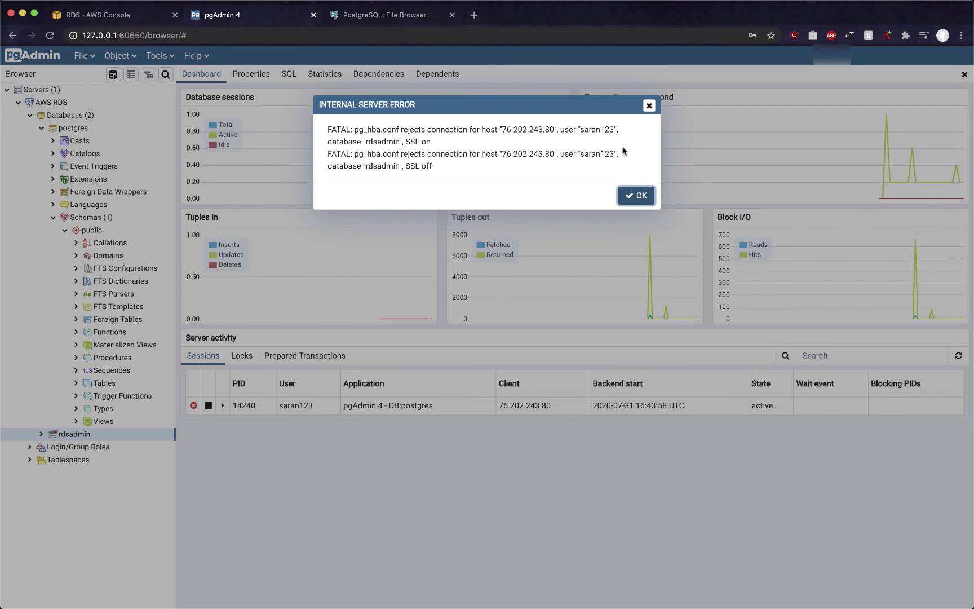
click(635, 196)
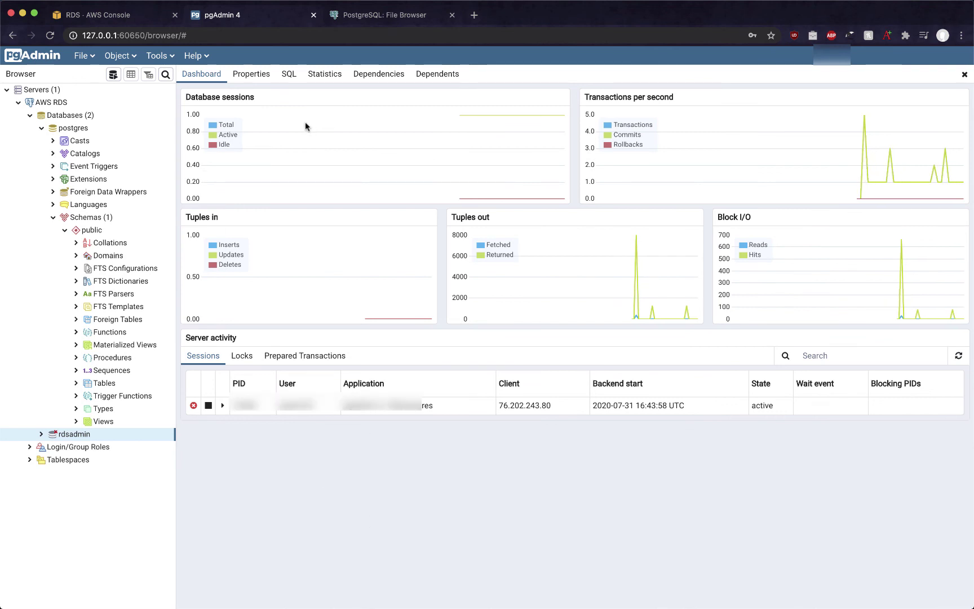
click(97, 15)
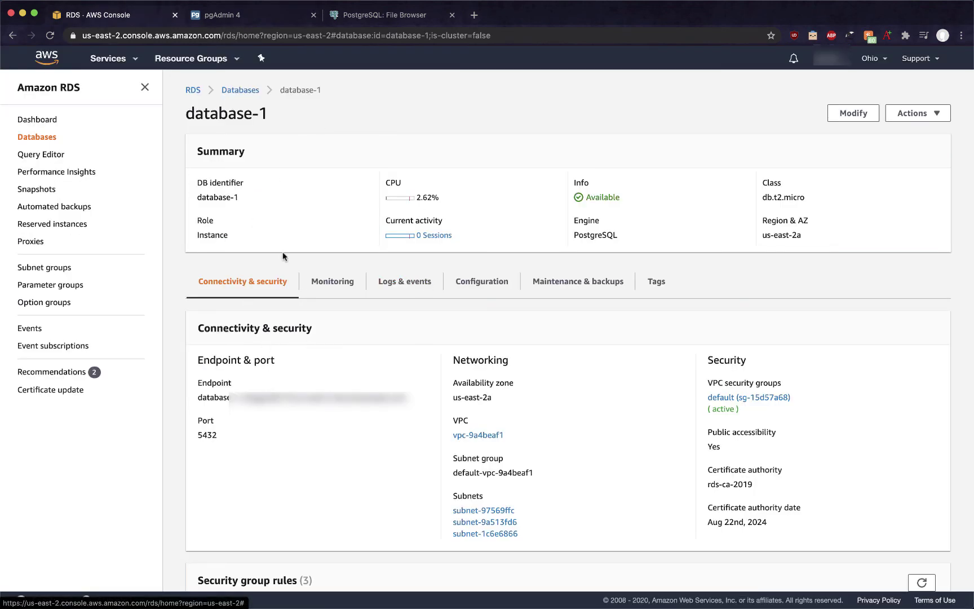